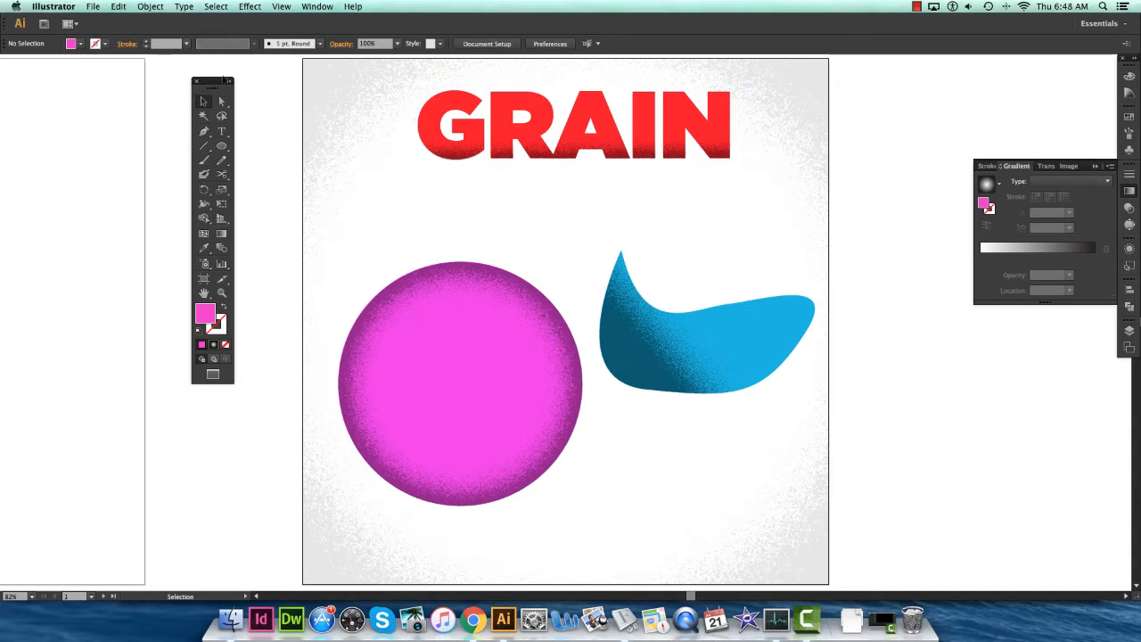
# Draw a pink circle about 596 px in diameter on the blank canvas beside the artboard.
pyautogui.moveTo(212, 82); pyautogui.dragTo(621, 99)
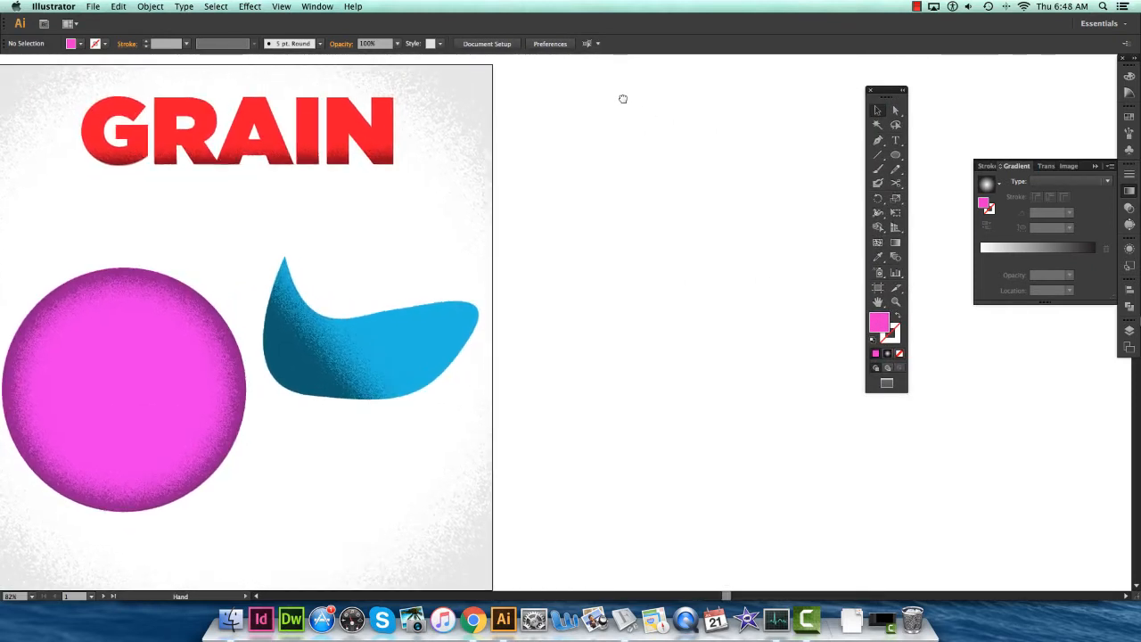
pyautogui.moveTo(893, 96); pyautogui.dragTo(525, 113)
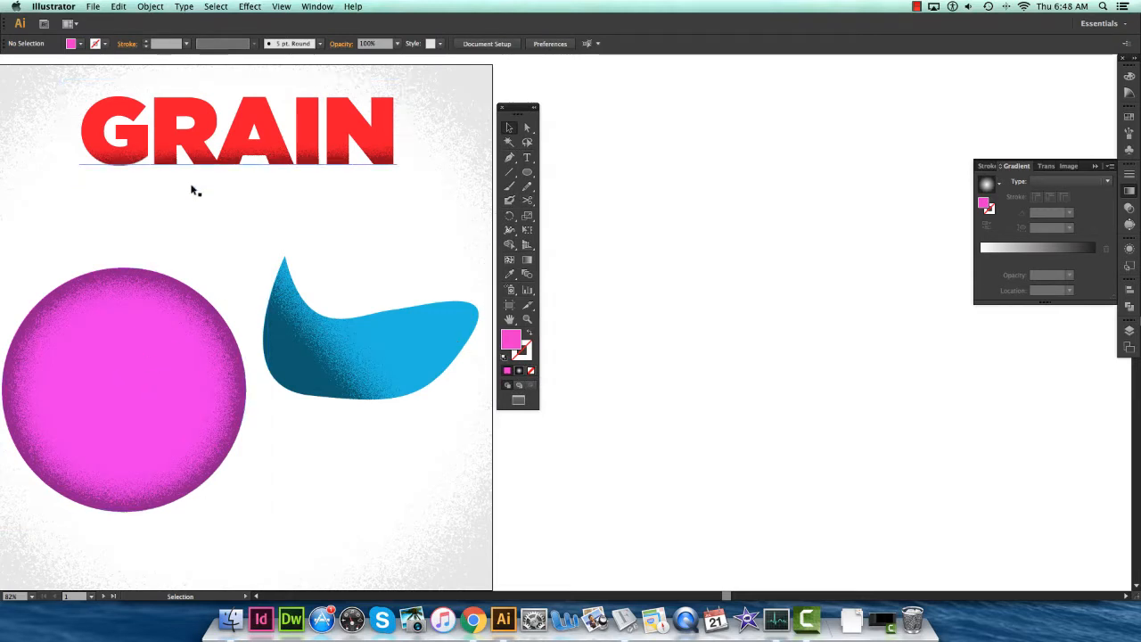
pyautogui.press('space')
pyautogui.moveTo(240, 306); pyautogui.dragTo(483, 239)
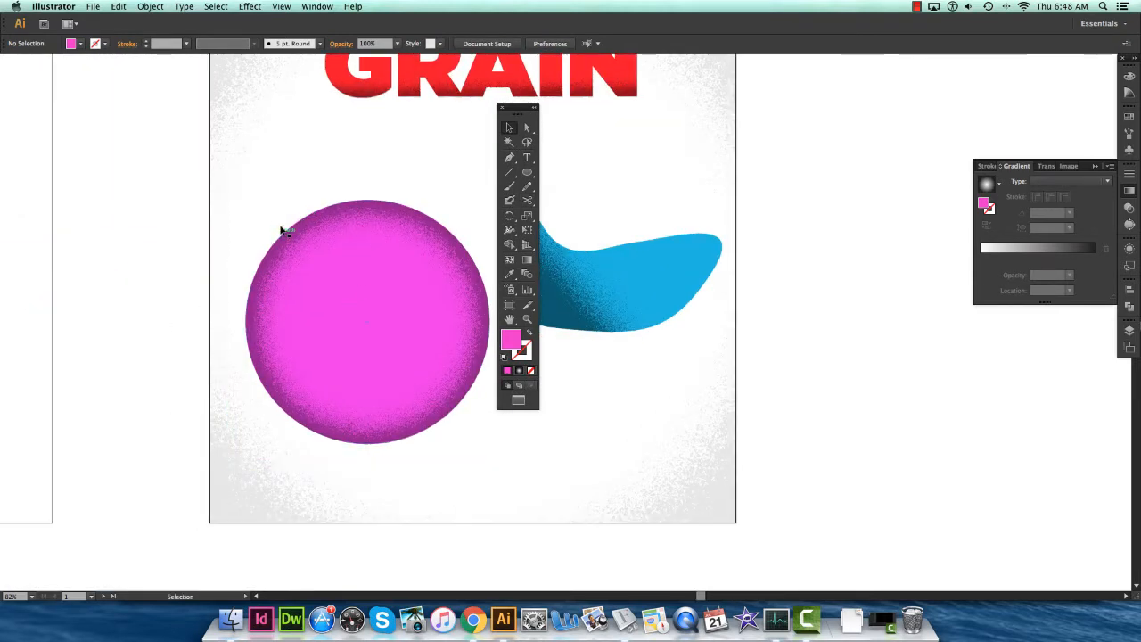
pyautogui.press('space')
pyautogui.moveTo(375, 172); pyautogui.dragTo(208, 194)
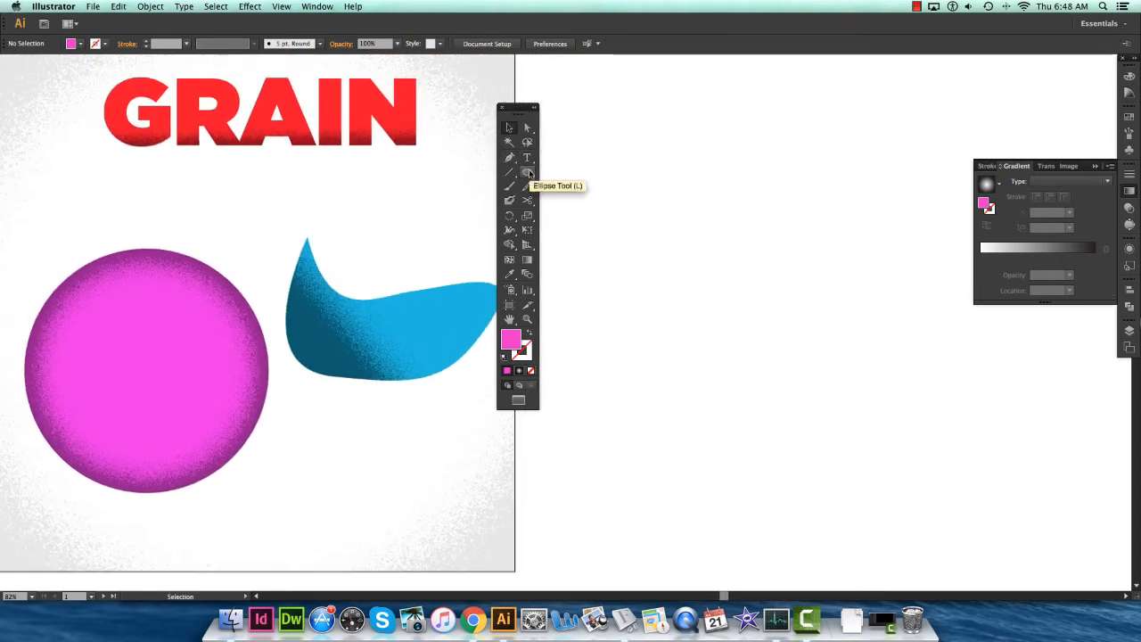
pyautogui.moveTo(529, 172); pyautogui.dragTo(570, 198)
pyautogui.moveTo(619, 127); pyautogui.dragTo(911, 417)
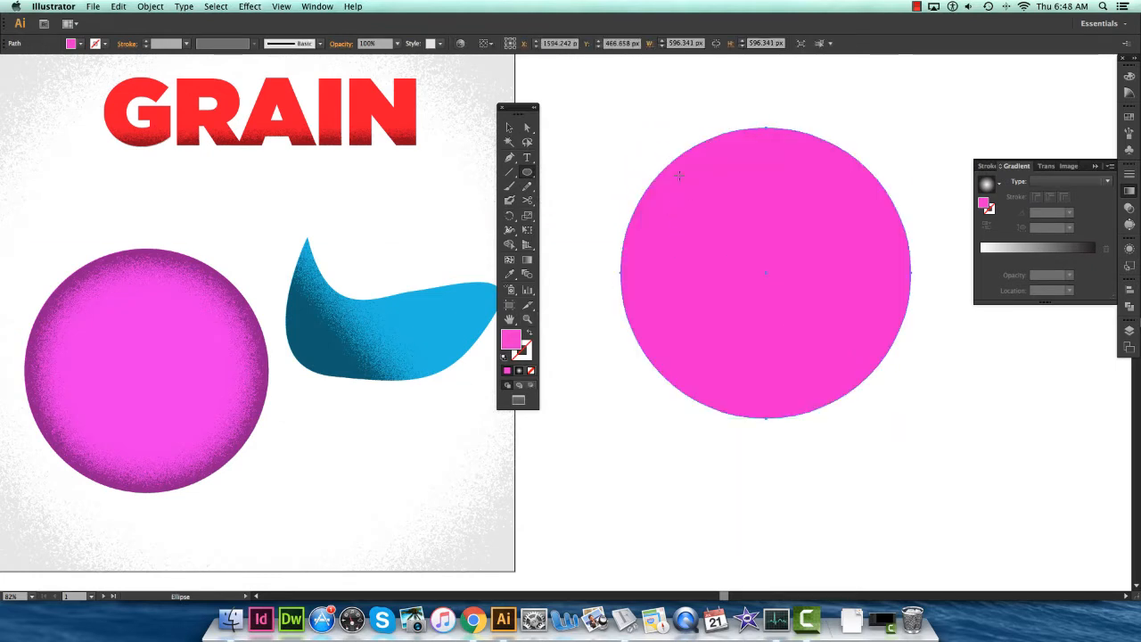
pyautogui.press('v')
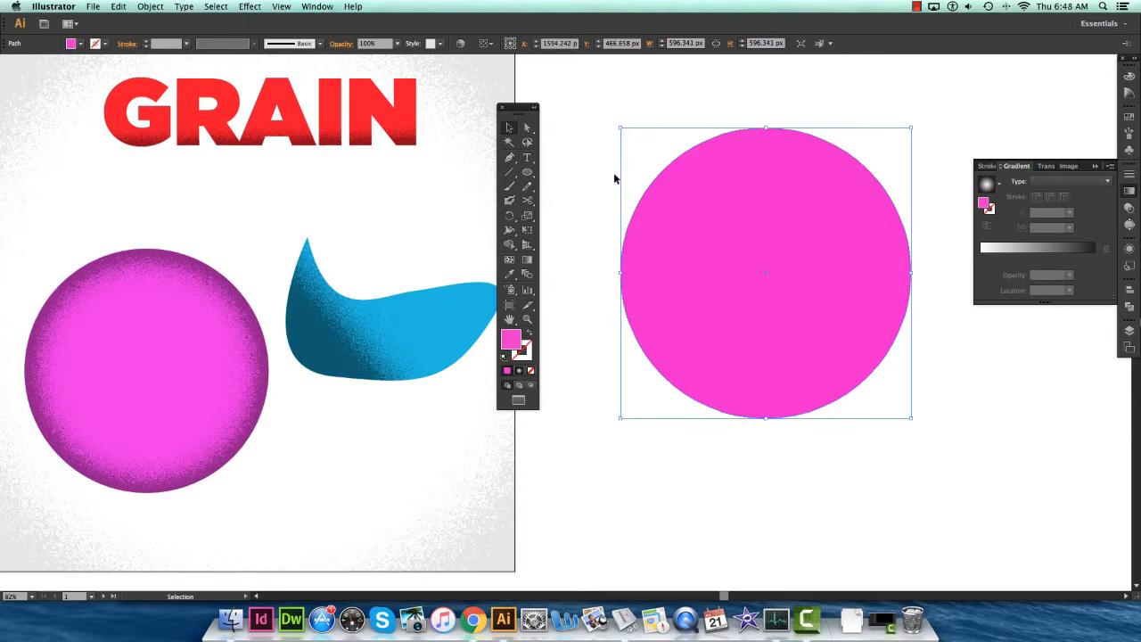
# Copy the new pink circle and paste the duplicate directly in front of it.
pyautogui.click(118, 6)
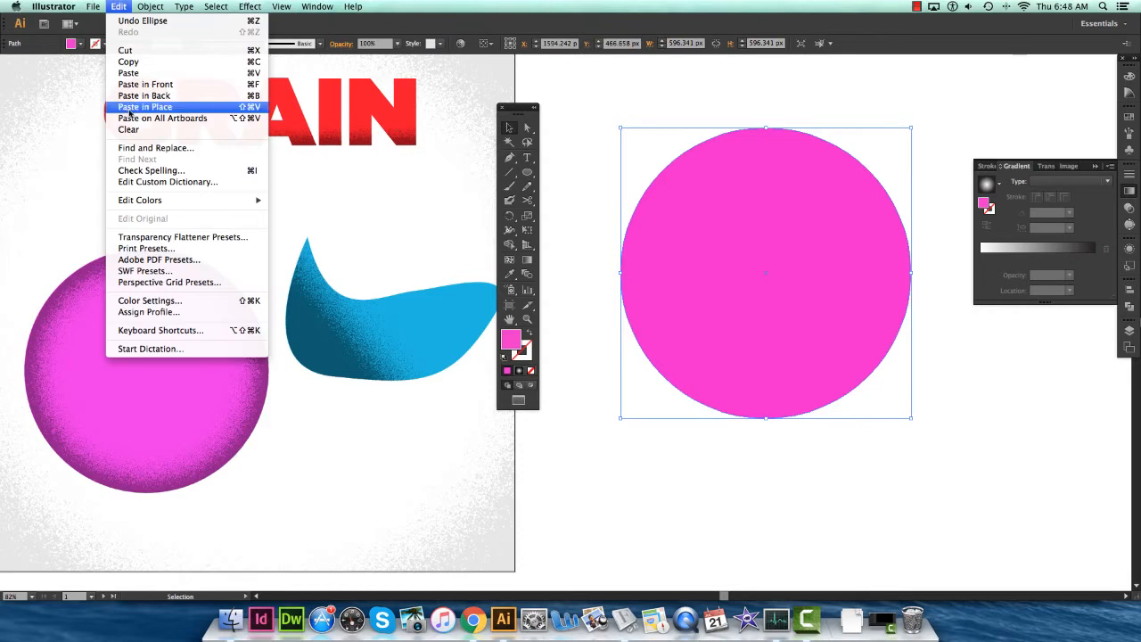
pyautogui.click(137, 62)
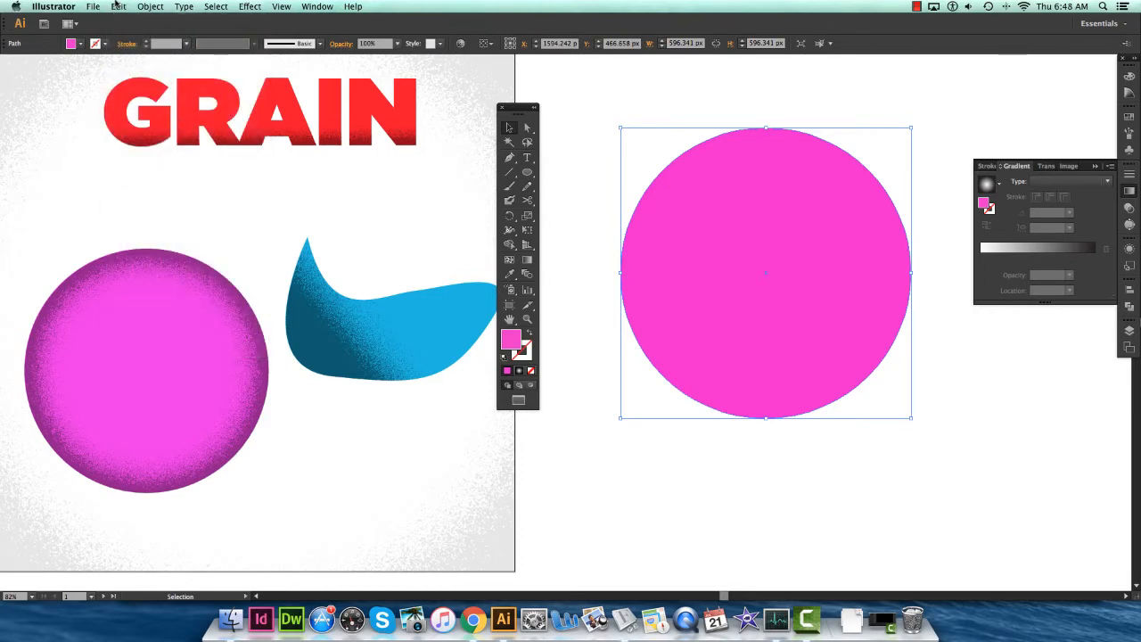
pyautogui.click(116, 5)
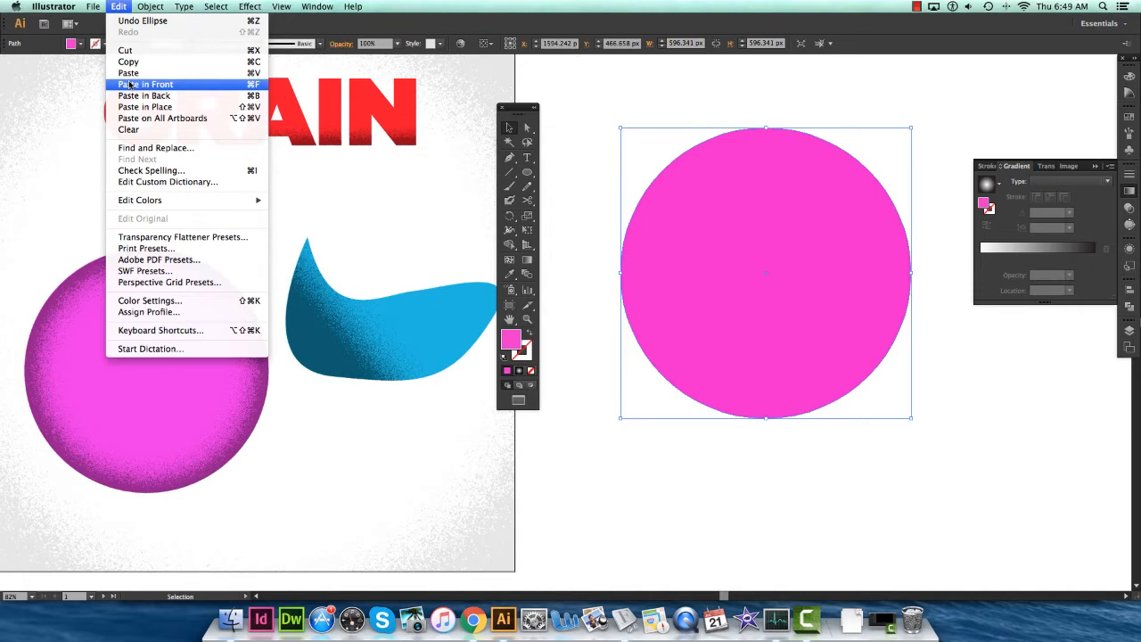
pyautogui.click(130, 84)
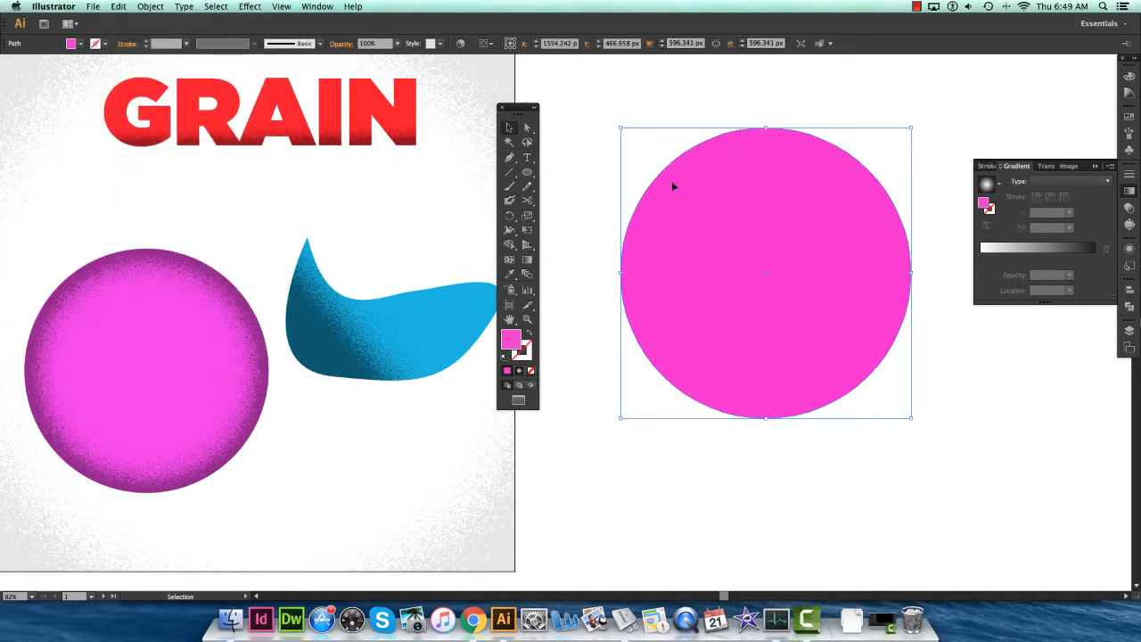
# Replace the front circle's pink fill with a white-to-black radial gradient.
pyautogui.click(531, 370)
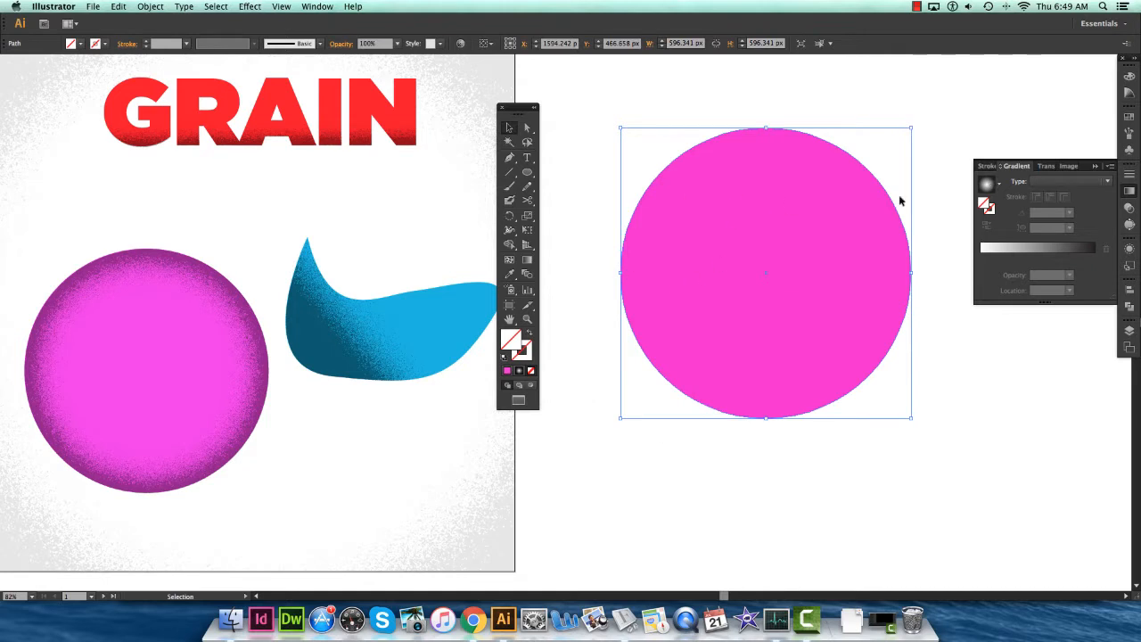
pyautogui.click(1092, 166)
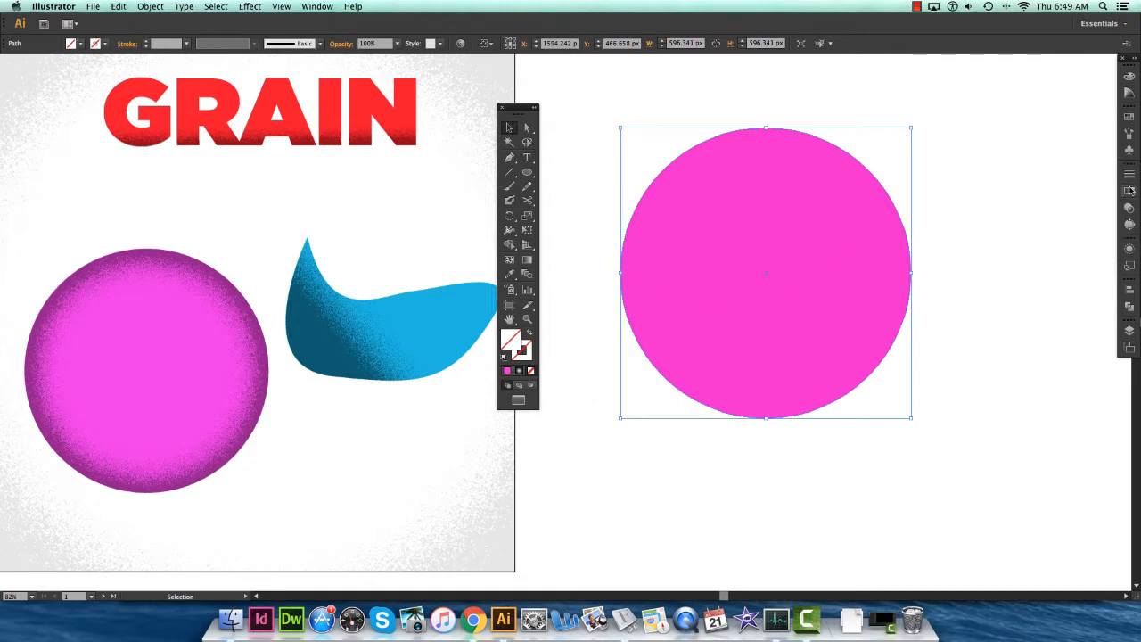
pyautogui.click(1129, 192)
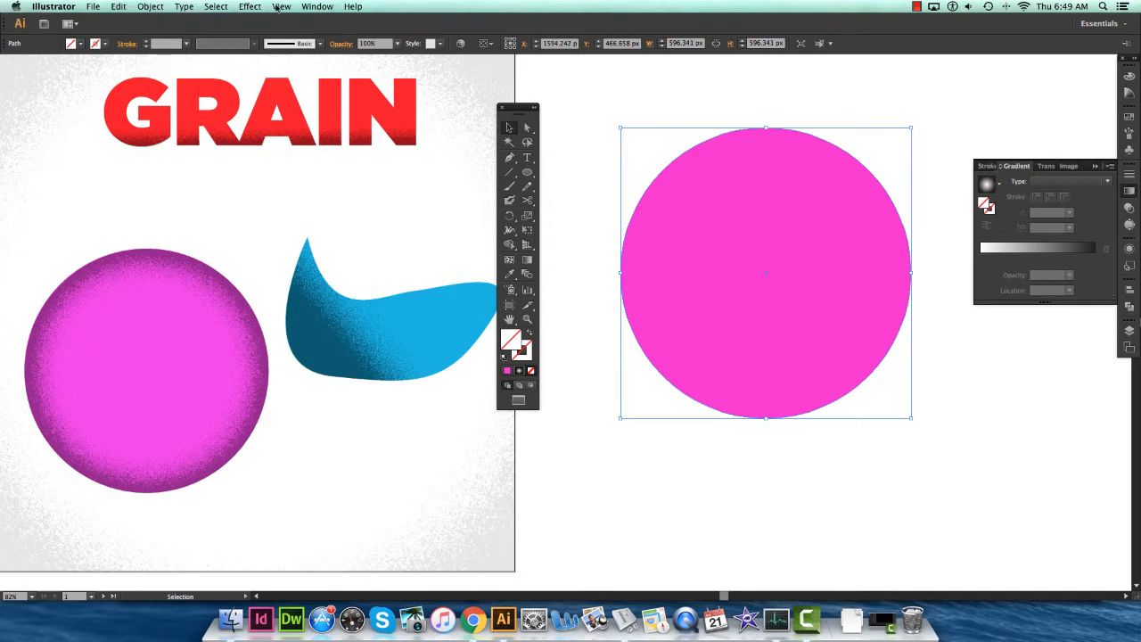
pyautogui.click(317, 6)
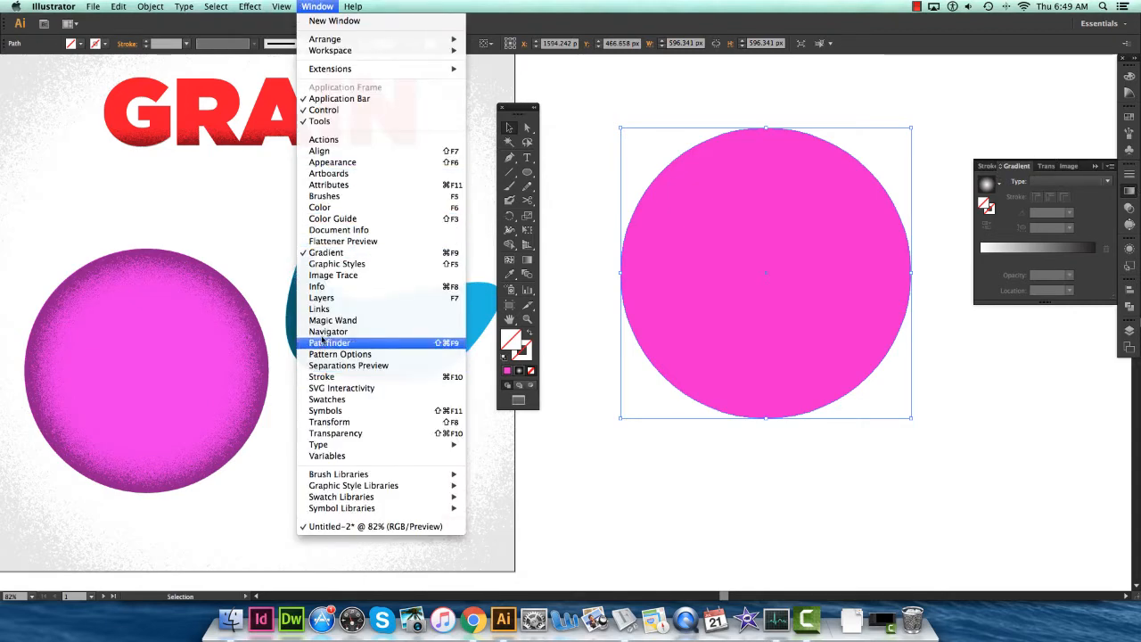
pyautogui.click(310, 258)
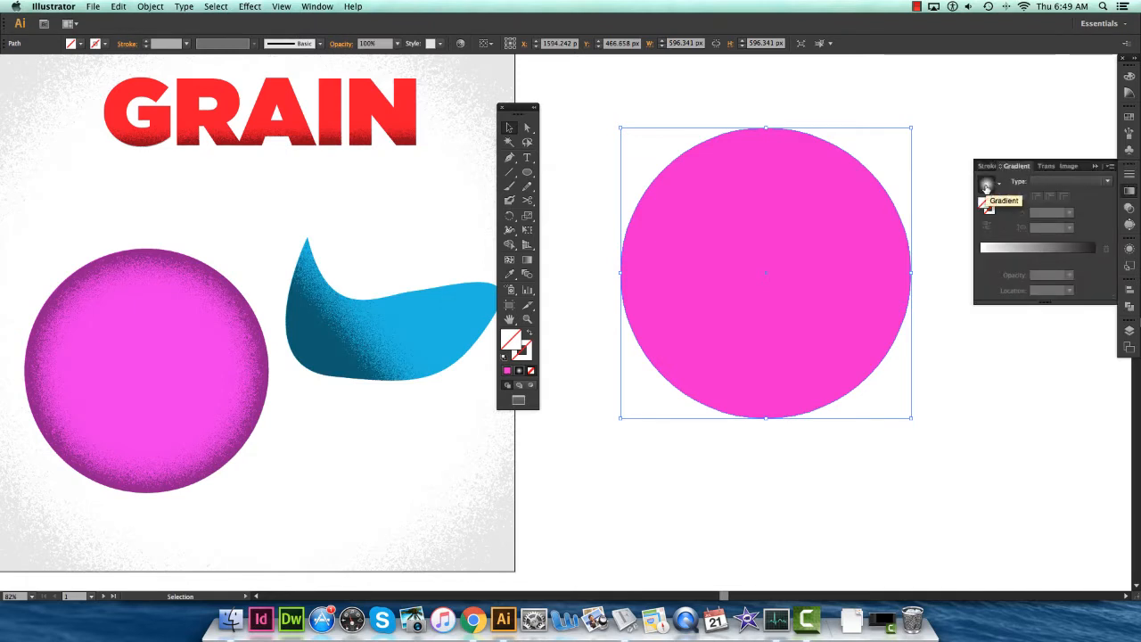
pyautogui.click(986, 187)
pyautogui.click(1047, 182)
pyautogui.click(1050, 207)
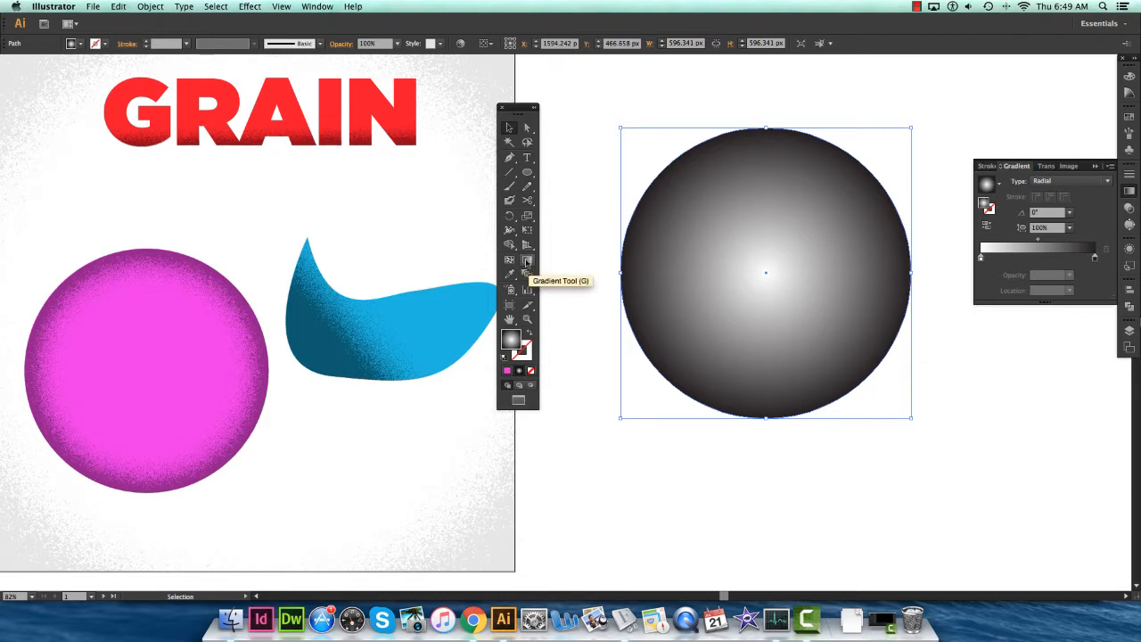
# Move the radial gradient's white stop slightly outward from the circle's centre to enlarge the white core.
pyautogui.click(526, 260)
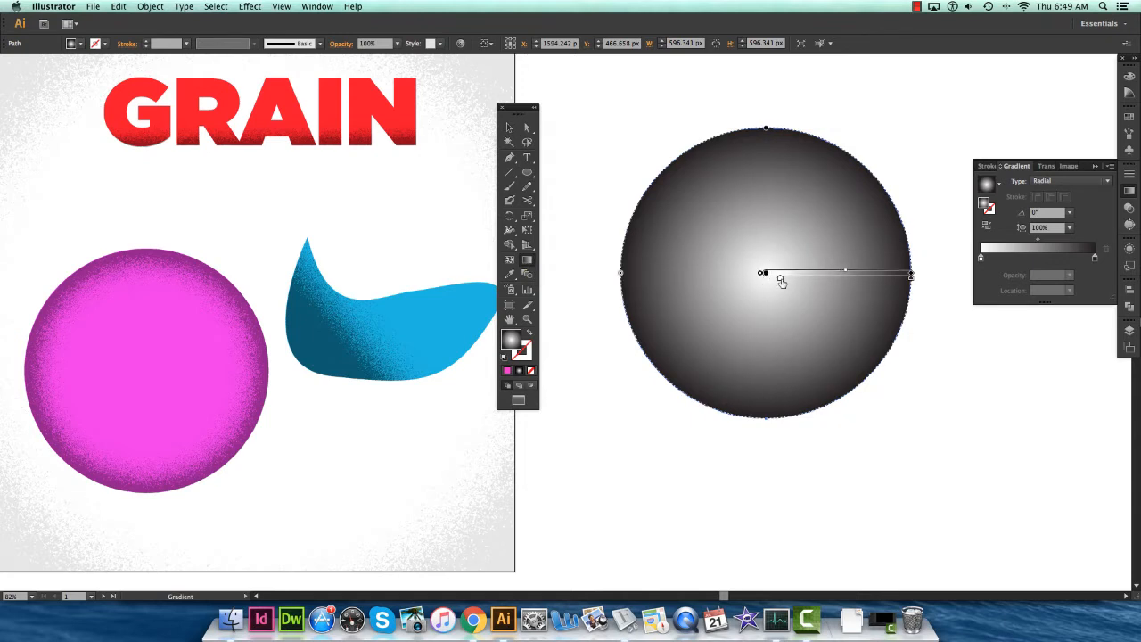
pyautogui.moveTo(780, 281)
pyautogui.mouseDown()
pyautogui.moveTo(832, 280)
pyautogui.moveTo(776, 277)
pyautogui.moveTo(790, 285)
pyautogui.moveTo(783, 276)
pyautogui.mouseUp()
pyautogui.press('v')
pyautogui.press('g')
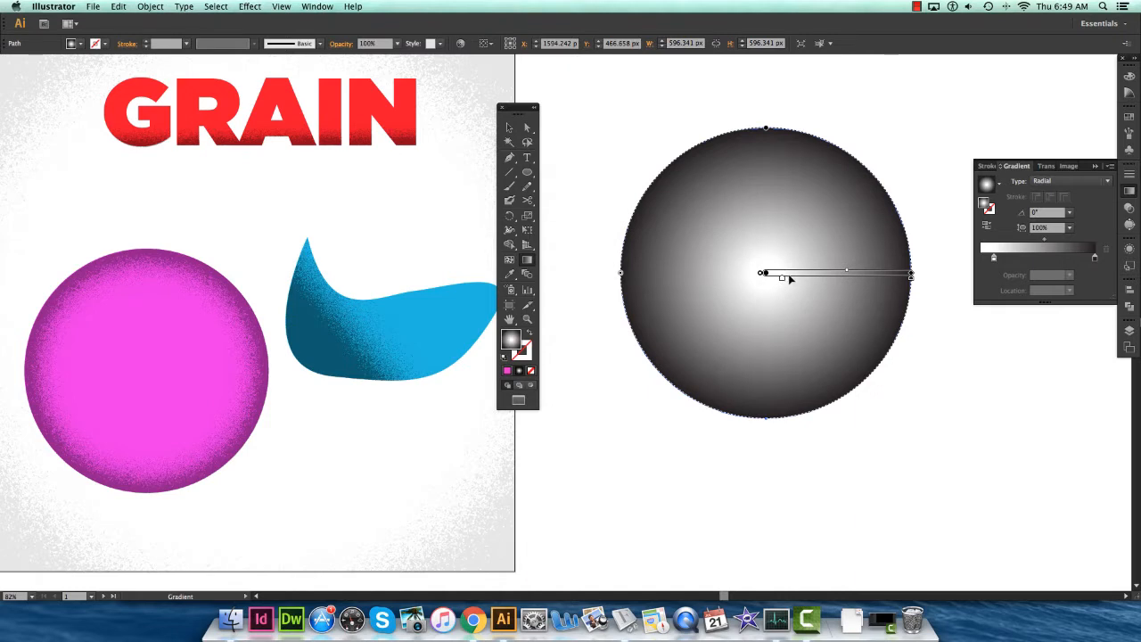
pyautogui.click(509, 128)
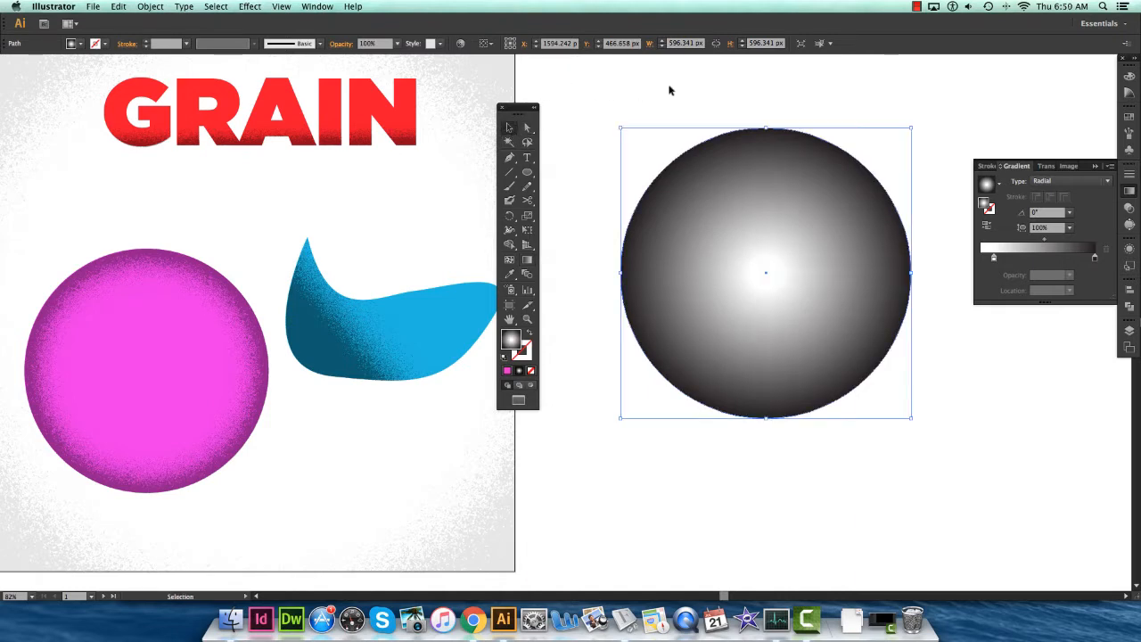
# Apply the Grain texture effect to the gradient circle with intensity 82, contrast 64 and grain type Regular.
pyautogui.click(670, 91)
pyautogui.click(737, 183)
pyautogui.hscroll(-1, 629, 169)
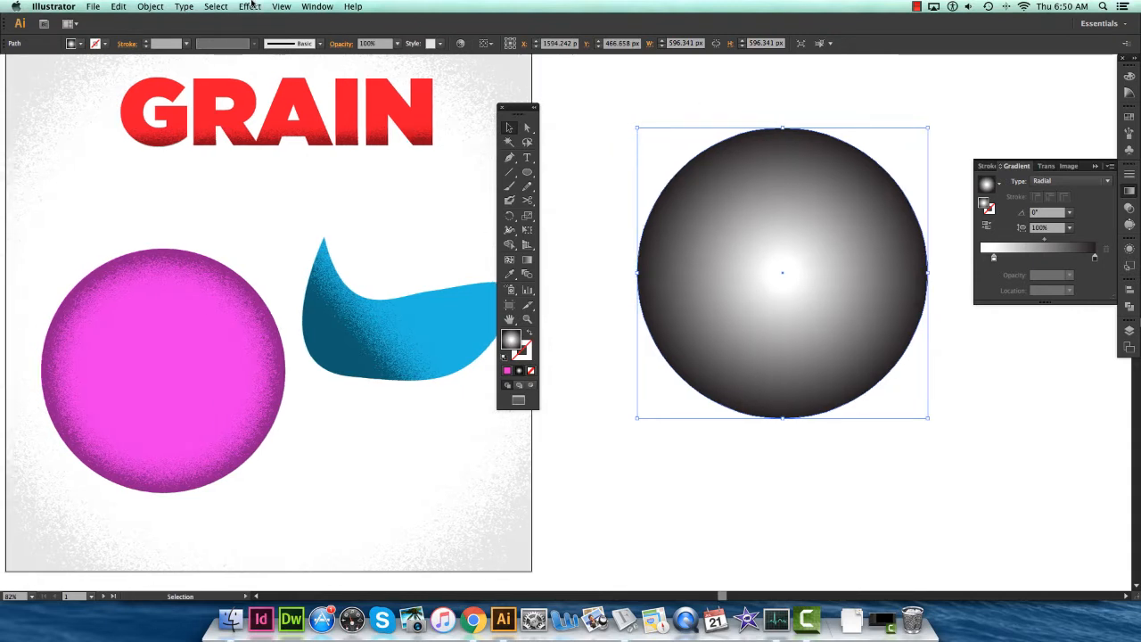
pyautogui.click(250, 5)
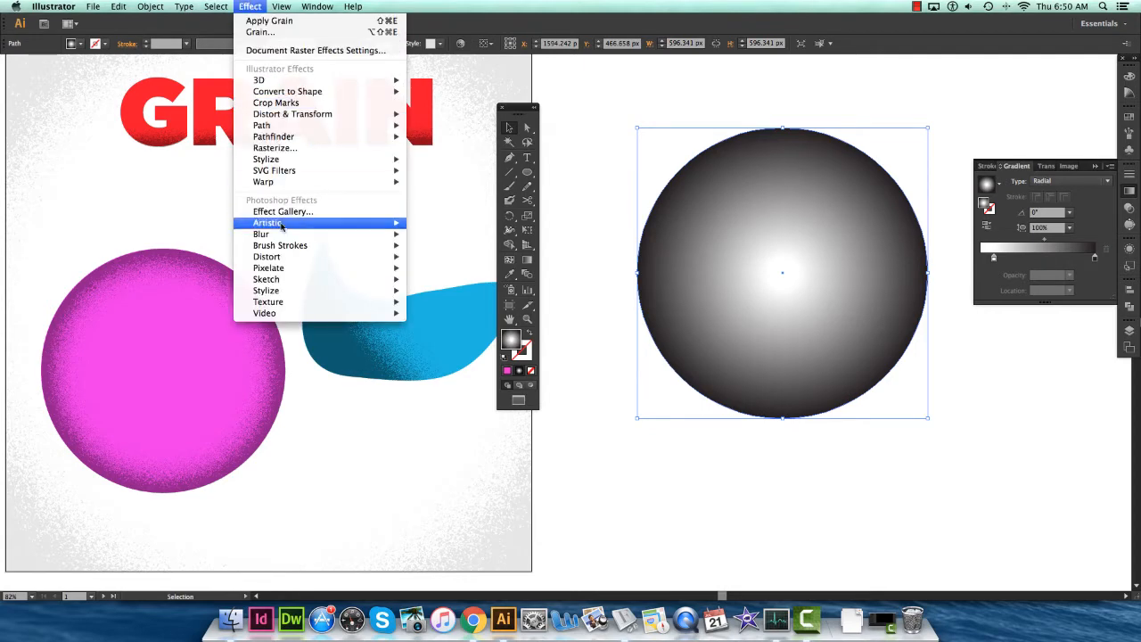
pyautogui.moveTo(270, 5)
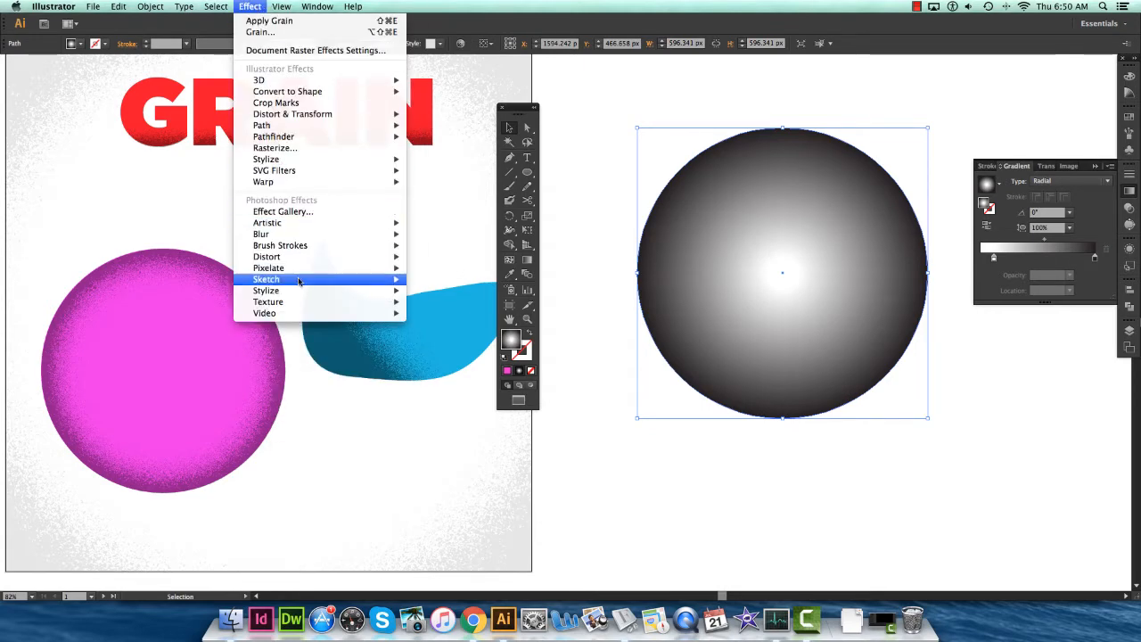
pyautogui.moveTo(299, 302)
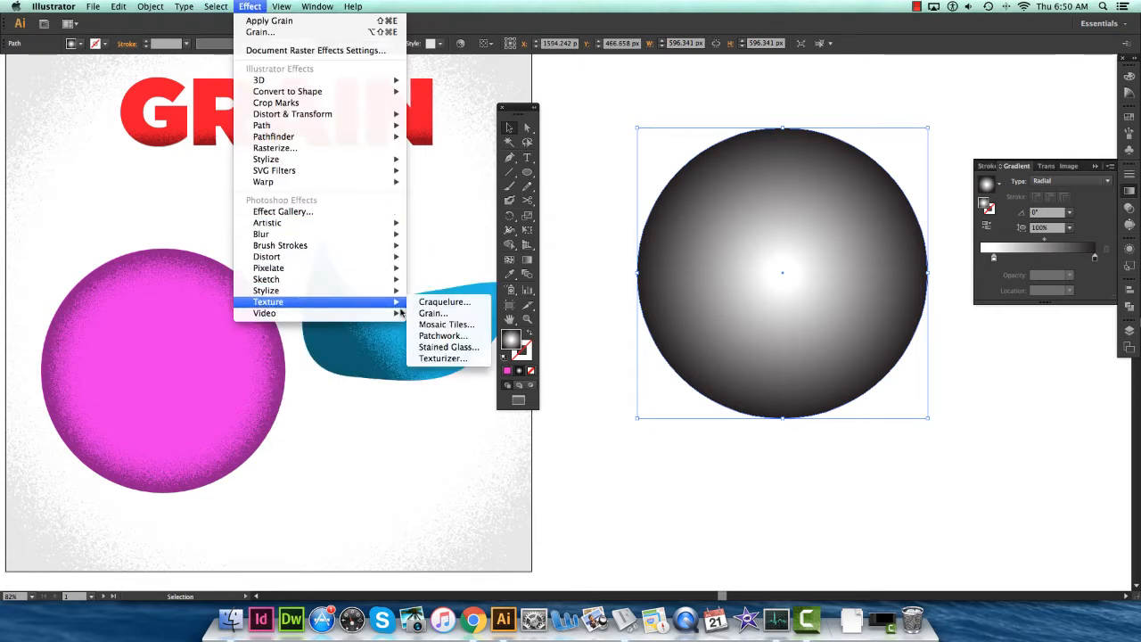
pyautogui.click(435, 313)
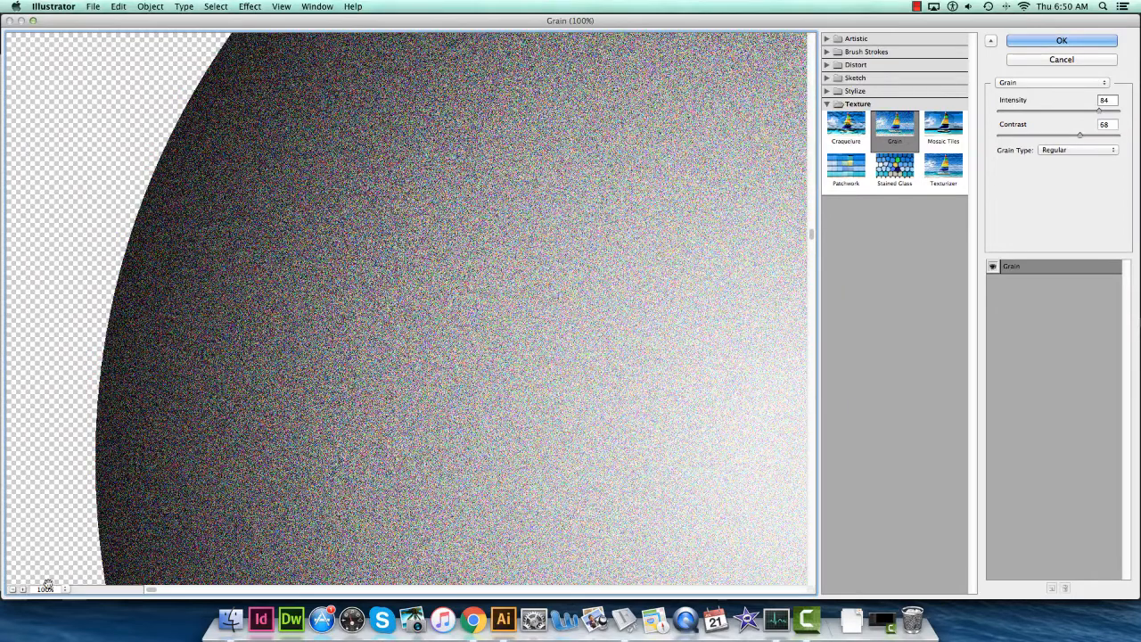
pyautogui.click(11, 589)
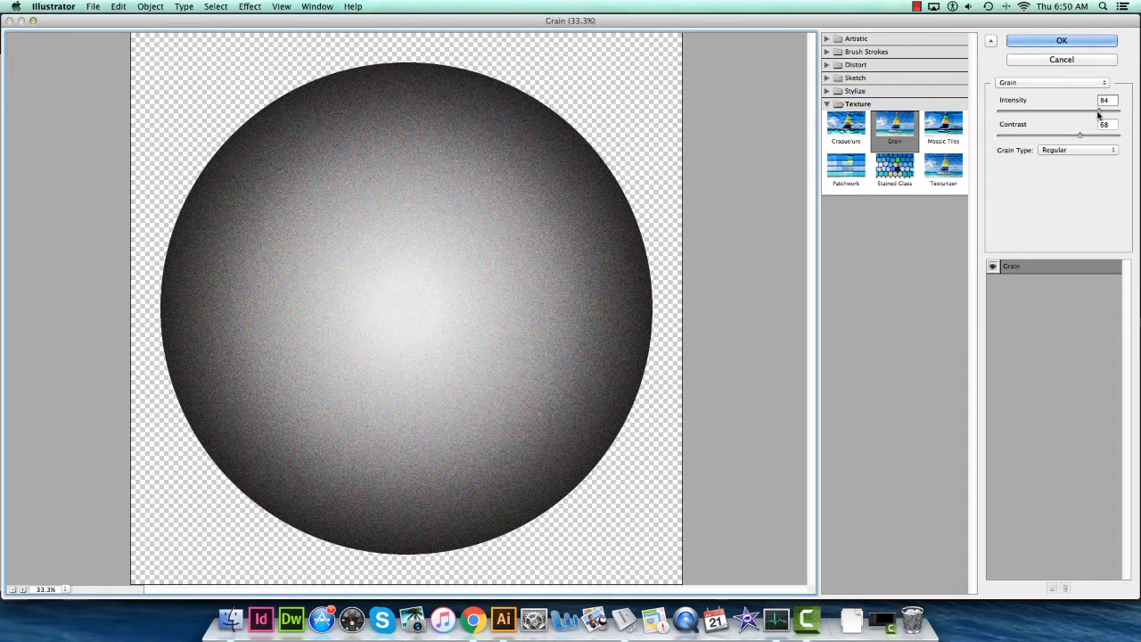
pyautogui.moveTo(1099, 113); pyautogui.dragTo(1076, 136)
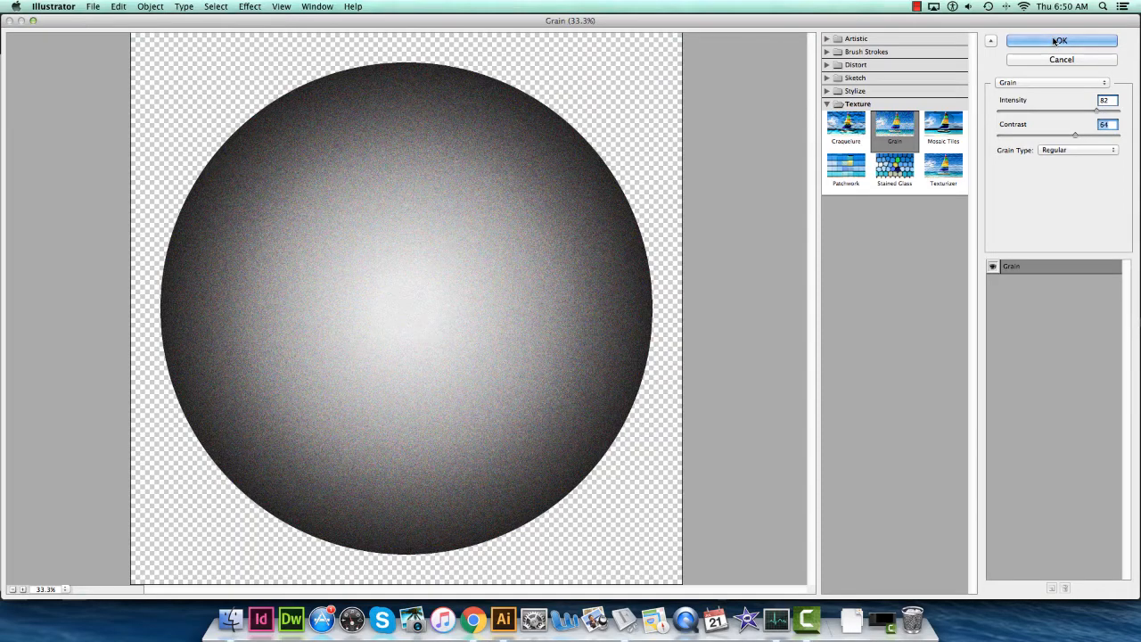
pyautogui.click(1056, 41)
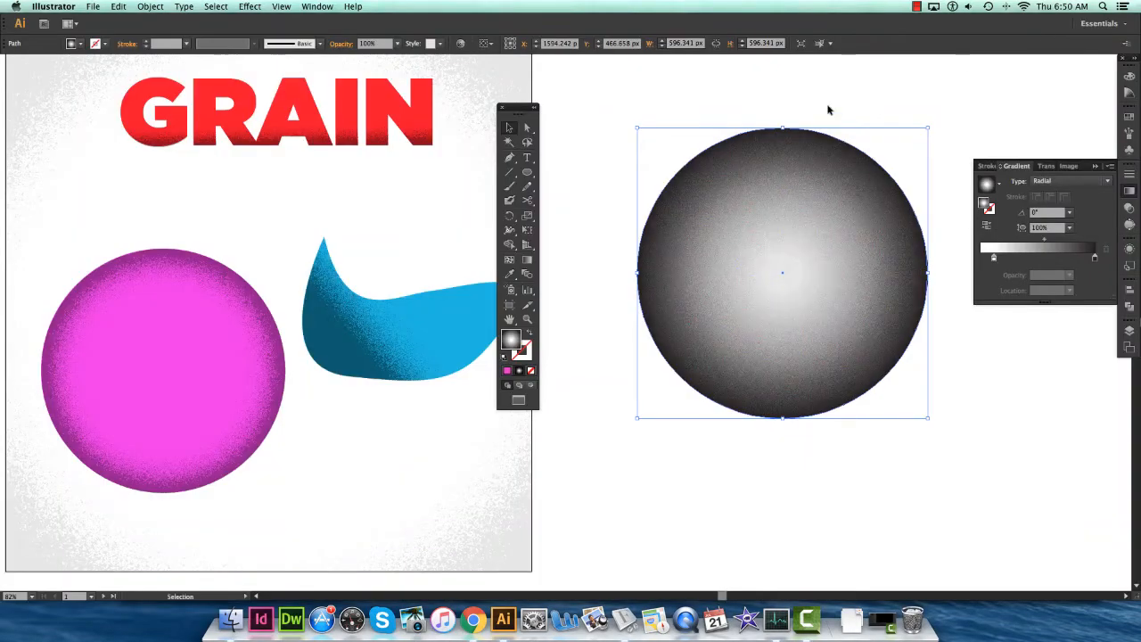
# Examine the grain texture on the gradient circle up close and at 100% zoom.
pyautogui.press('z')
pyautogui.moveTo(650, 122); pyautogui.dragTo(939, 431)
pyautogui.moveTo(700, 177); pyautogui.dragTo(879, 165)
pyautogui.press('v')
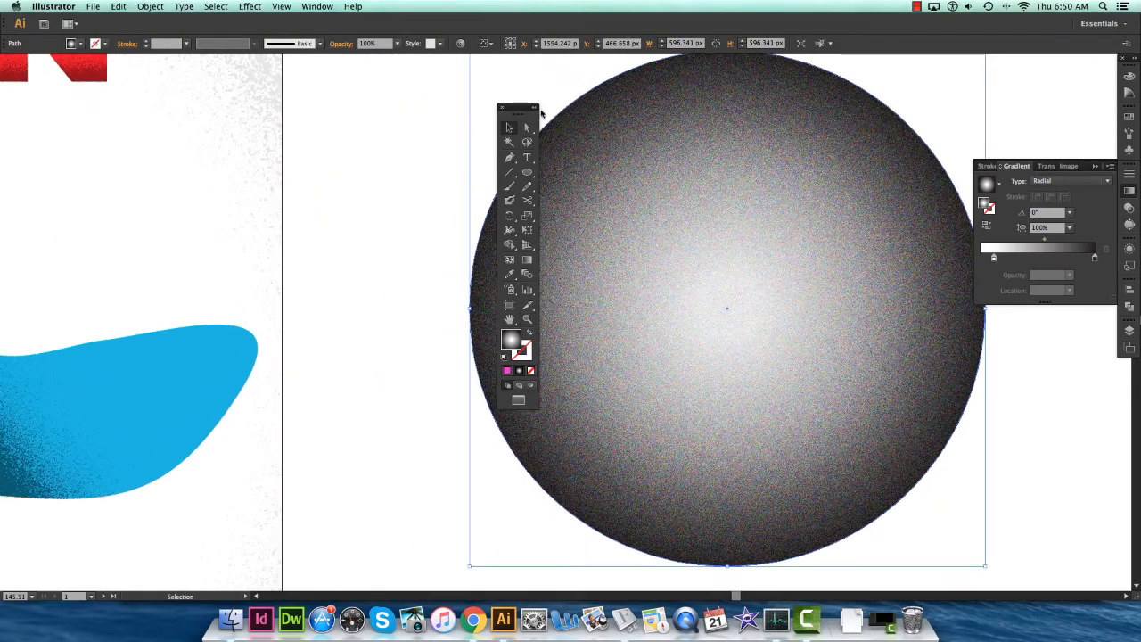
pyautogui.moveTo(526, 108); pyautogui.dragTo(414, 107)
pyautogui.scroll(2, 705, 172)
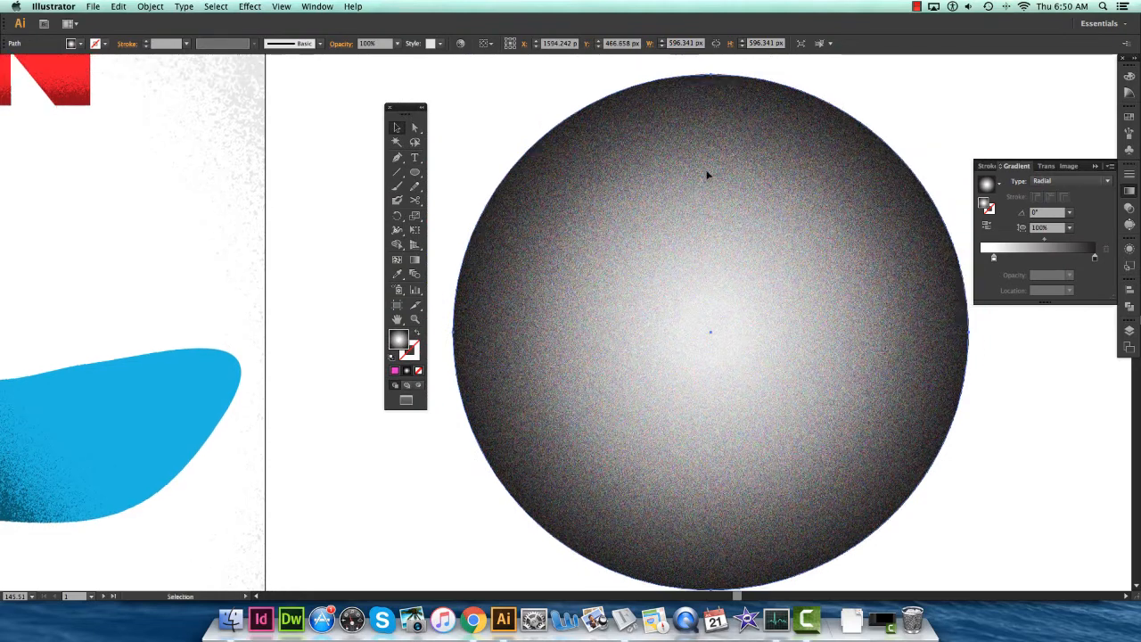
pyautogui.press('super+1')
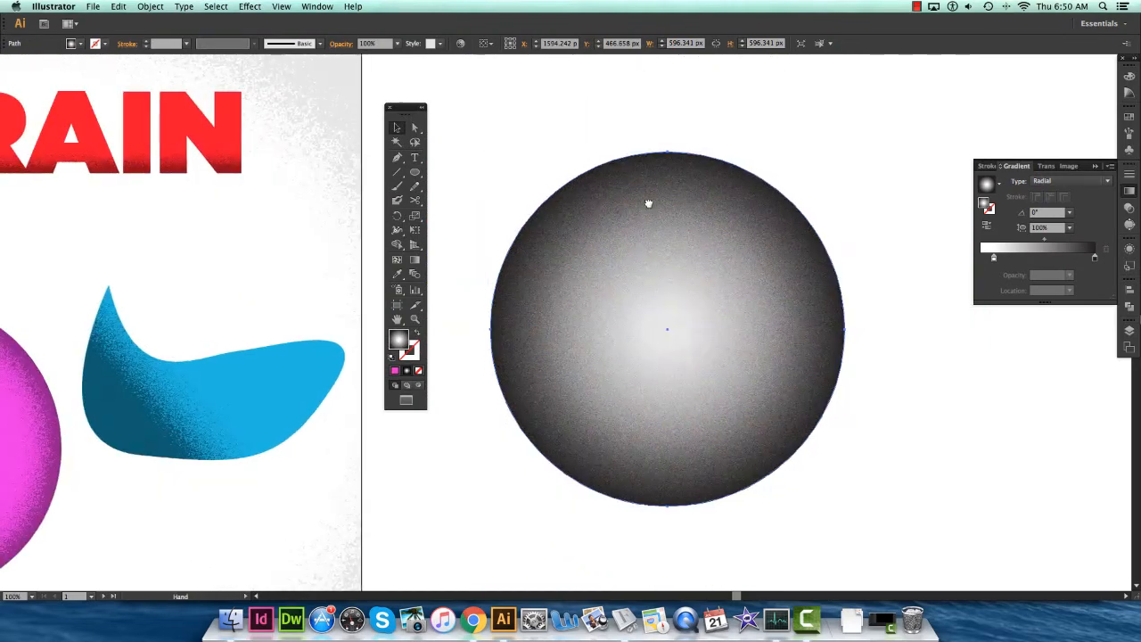
pyautogui.moveTo(648, 203); pyautogui.dragTo(658, 192)
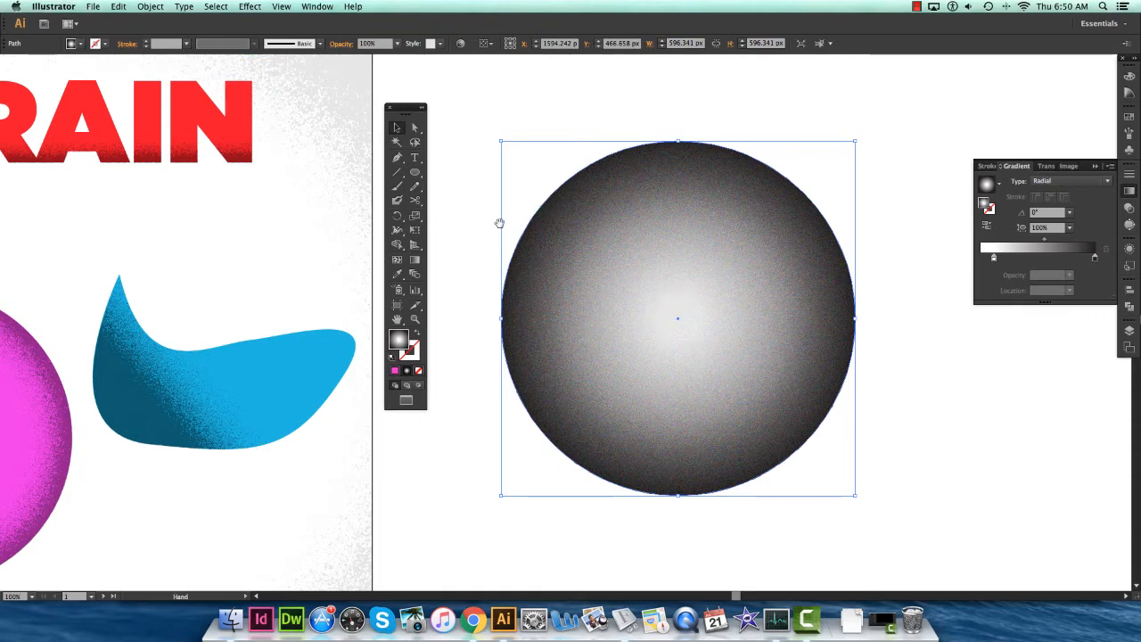
pyautogui.moveTo(497, 224); pyautogui.dragTo(509, 222)
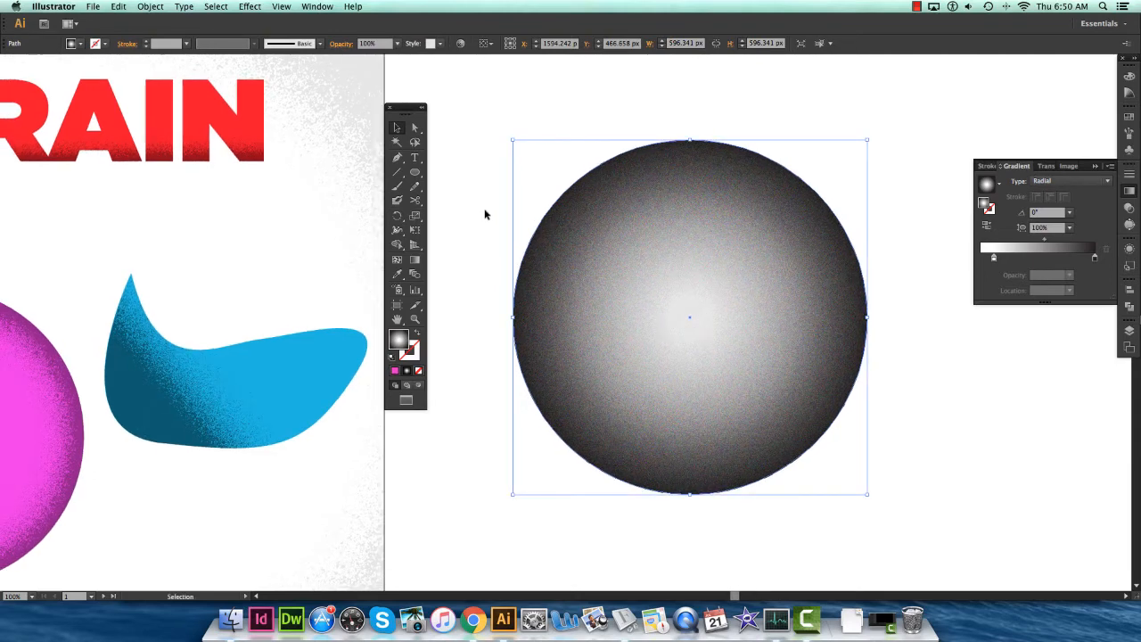
# Rasterize the grainy gradient circle in RGB at Medium (150 ppi) with a white background.
pyautogui.hscroll(-2, 757, 475)
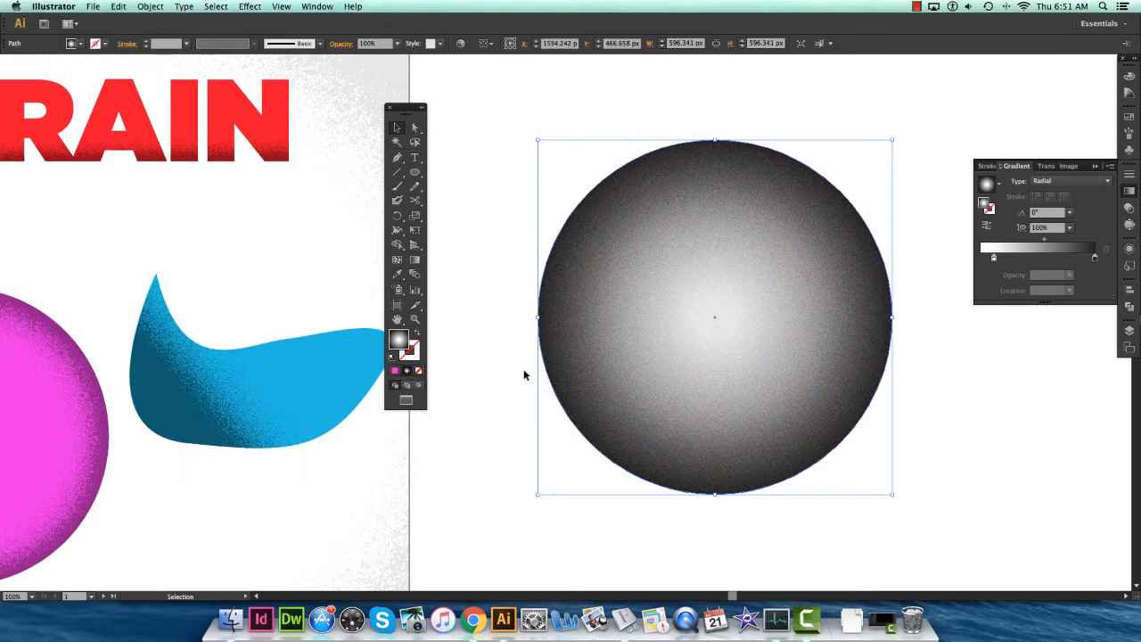
pyautogui.hscroll(1, 464, 415)
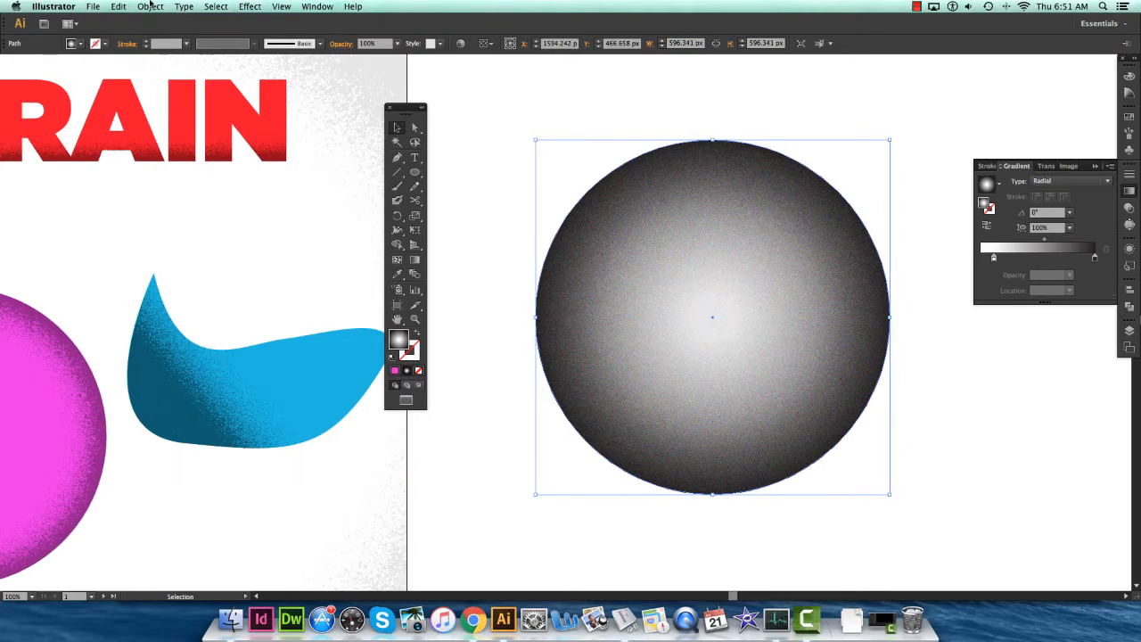
pyautogui.click(150, 6)
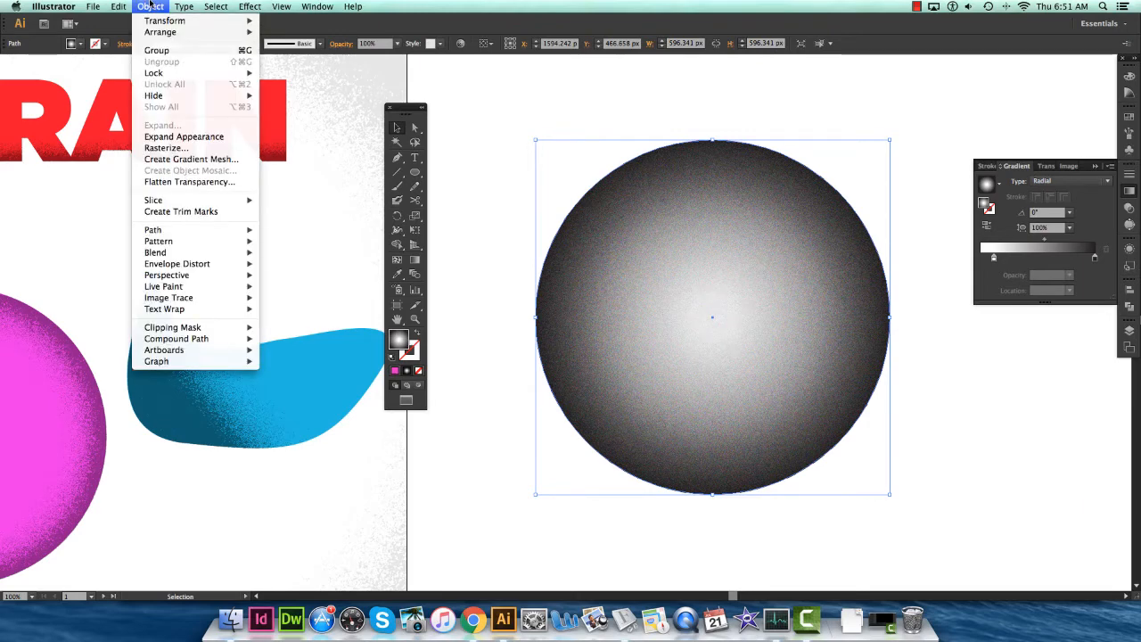
pyautogui.click(148, 6)
pyautogui.click(148, 6)
pyautogui.click(202, 150)
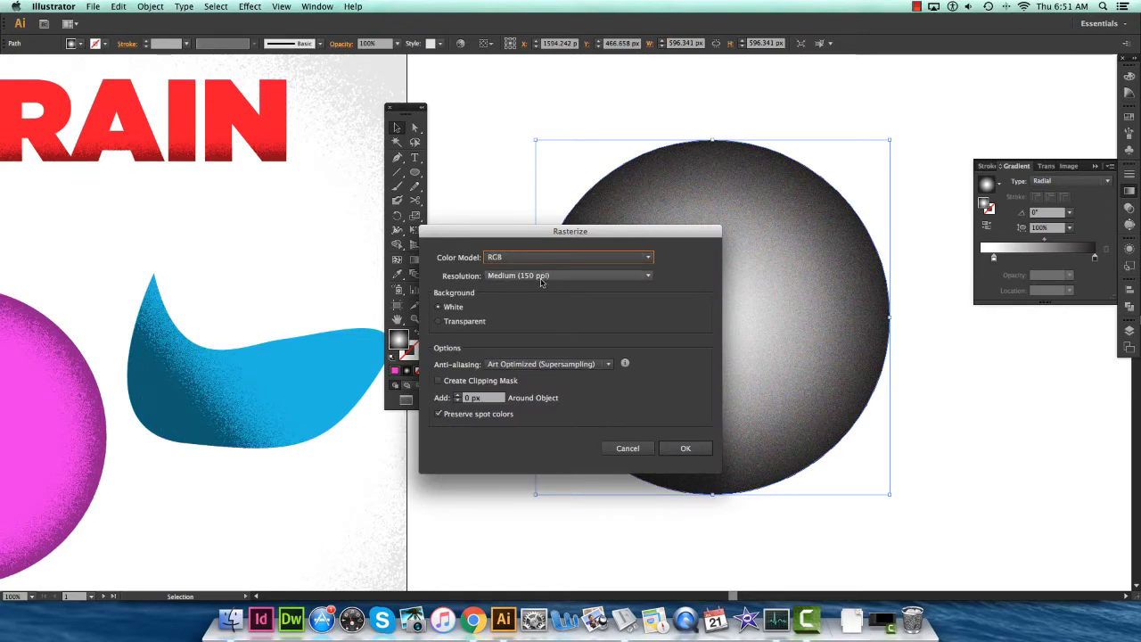
pyautogui.click(685, 448)
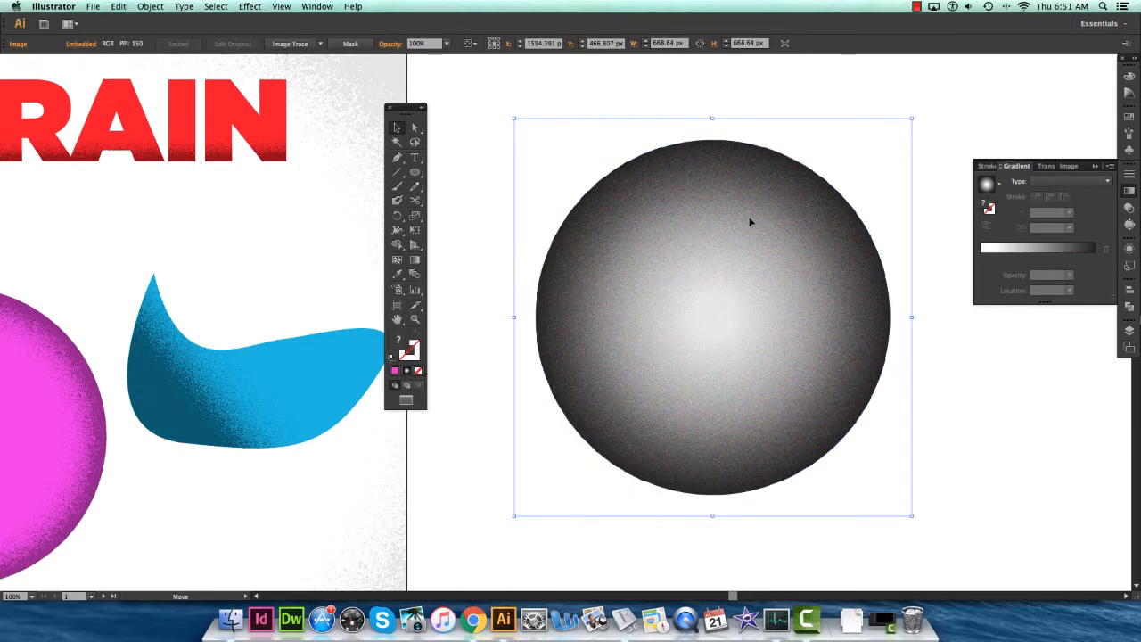
# Try moving the rasterized circle away from the pink circle beneath it, and undo the move.
pyautogui.moveTo(749, 222); pyautogui.dragTo(677, 211)
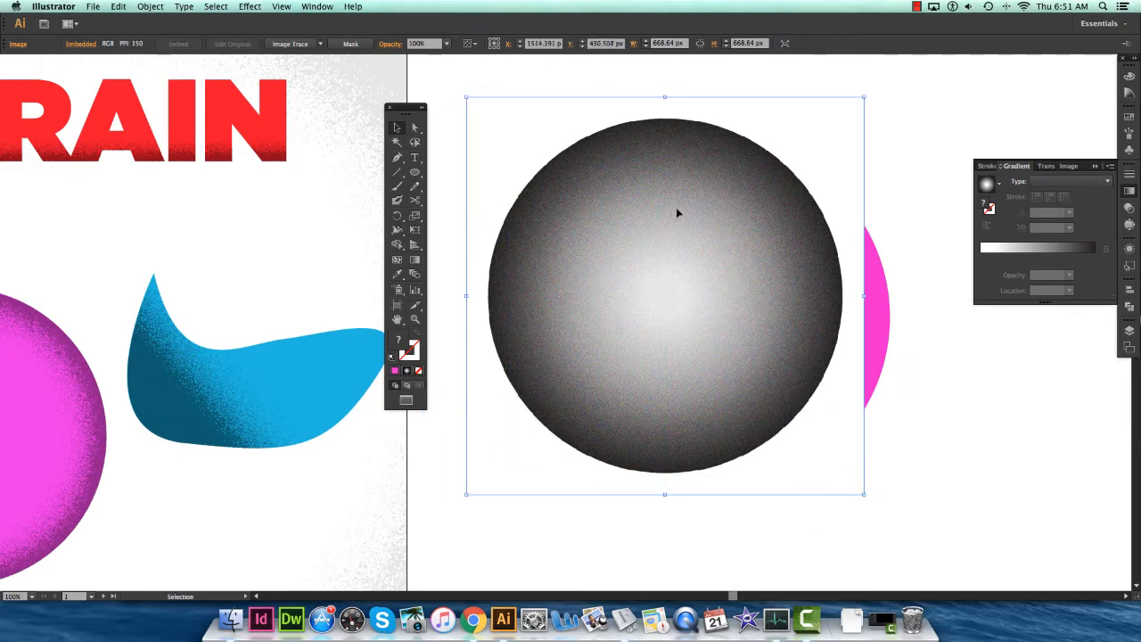
pyautogui.press('a')
pyautogui.press('super+z')
pyautogui.press('super+z')
pyautogui.press('v')
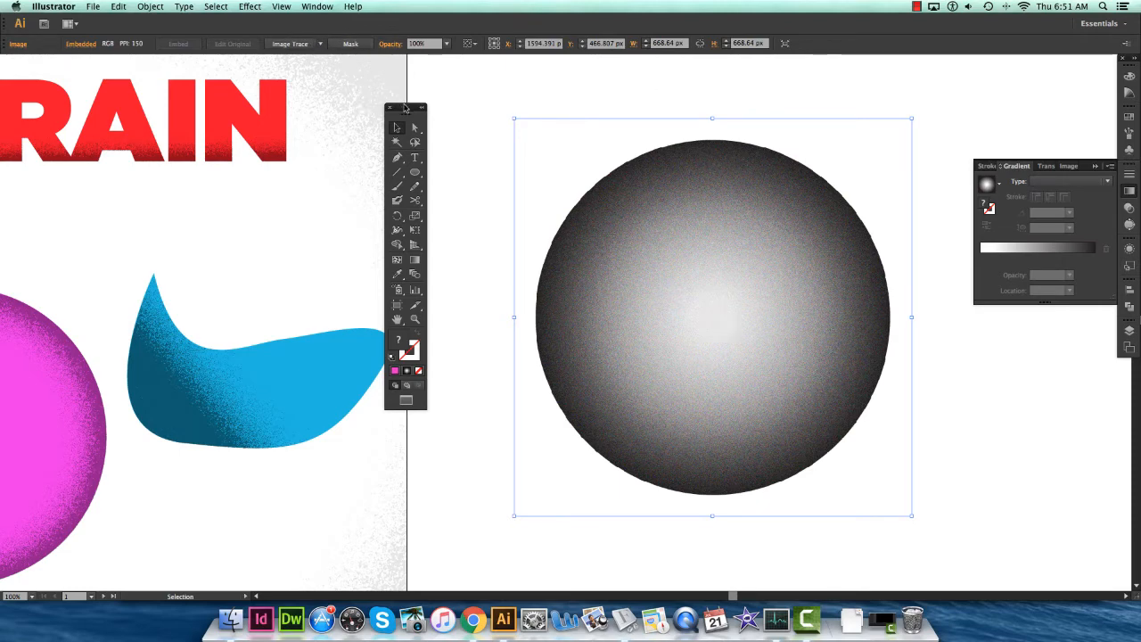
# Trace the rasterized gradient circle with Image Trace using the saved grain preset.
pyautogui.moveTo(405, 107); pyautogui.dragTo(350, 92)
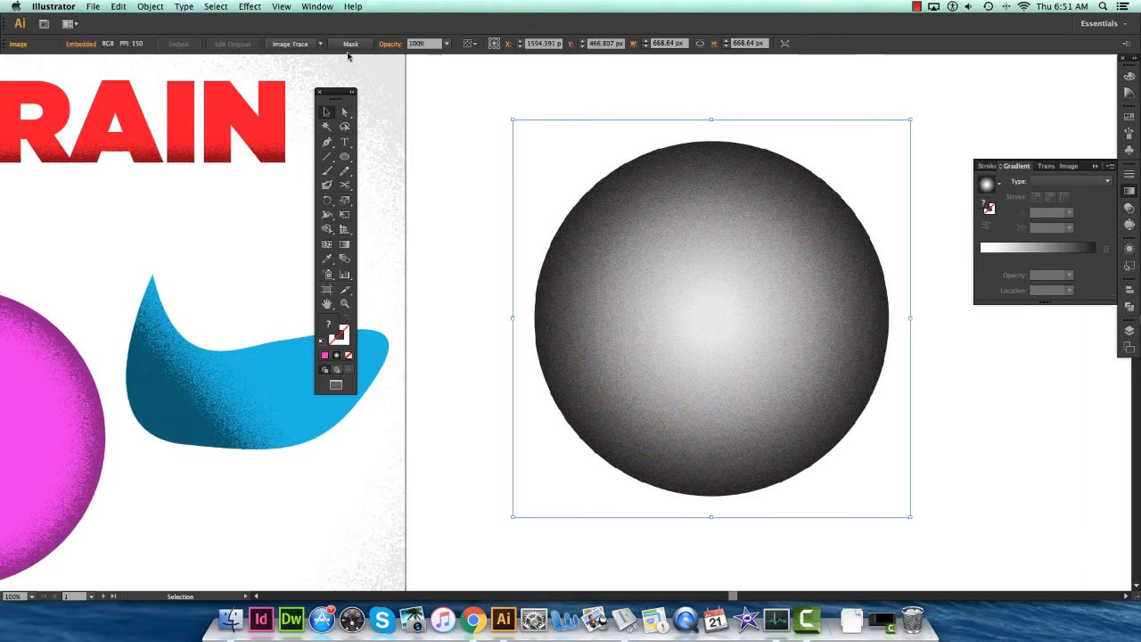
pyautogui.click(329, 5)
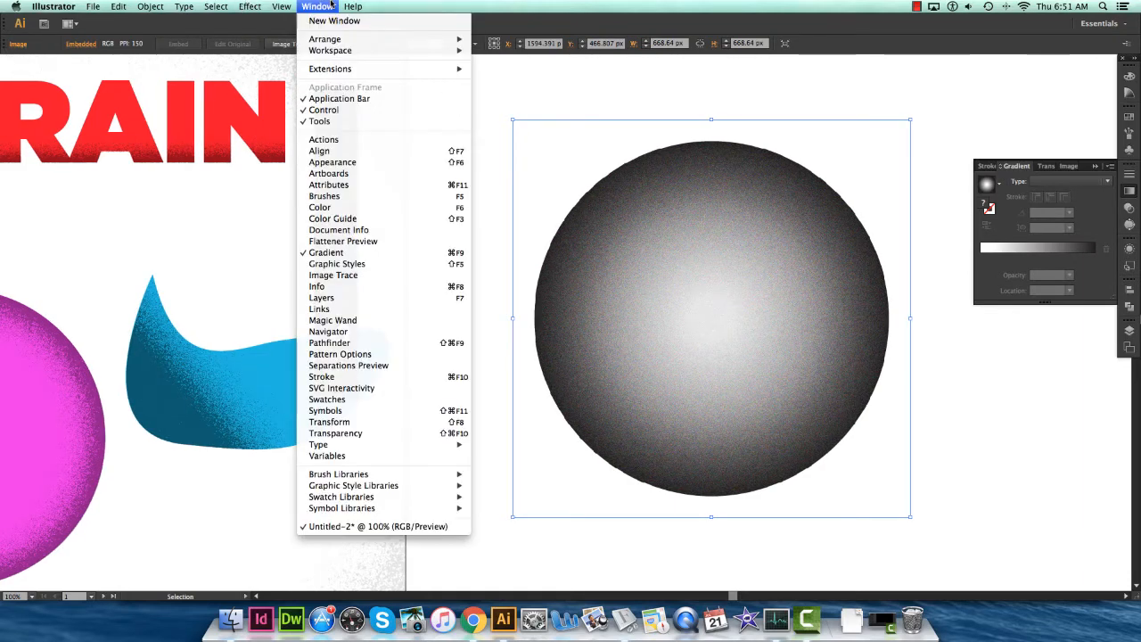
pyautogui.click(329, 275)
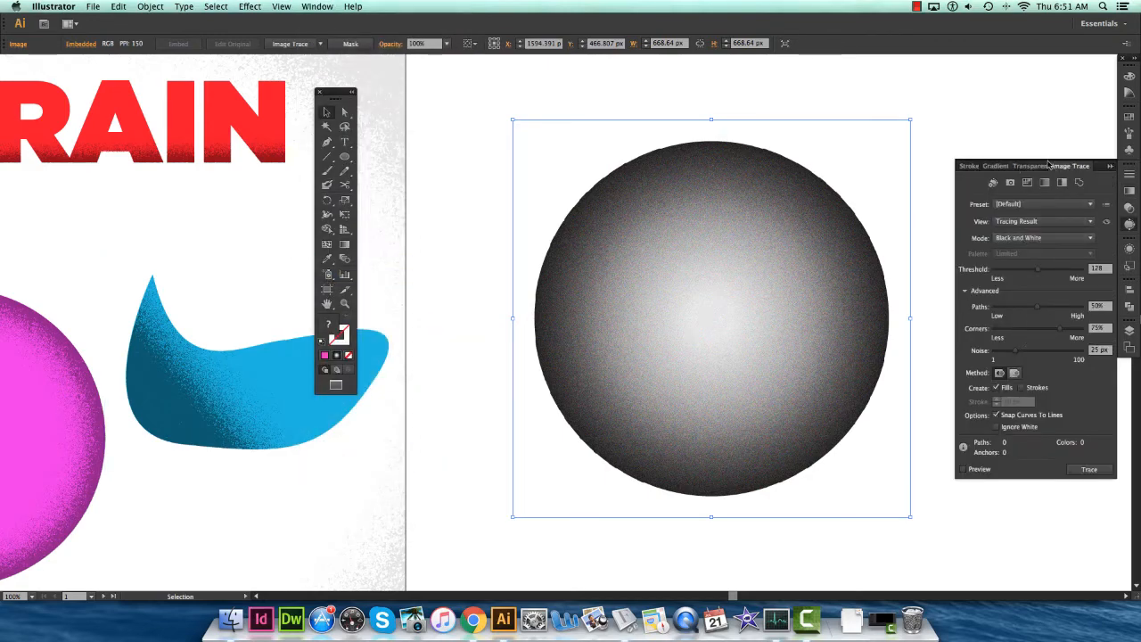
pyautogui.click(965, 292)
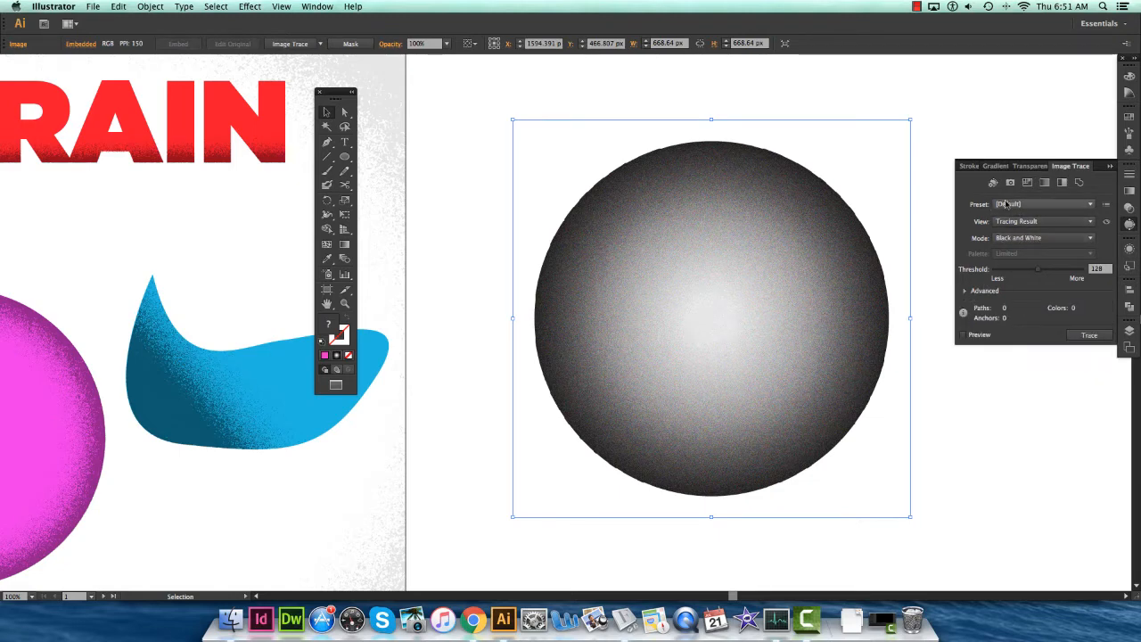
pyautogui.click(964, 291)
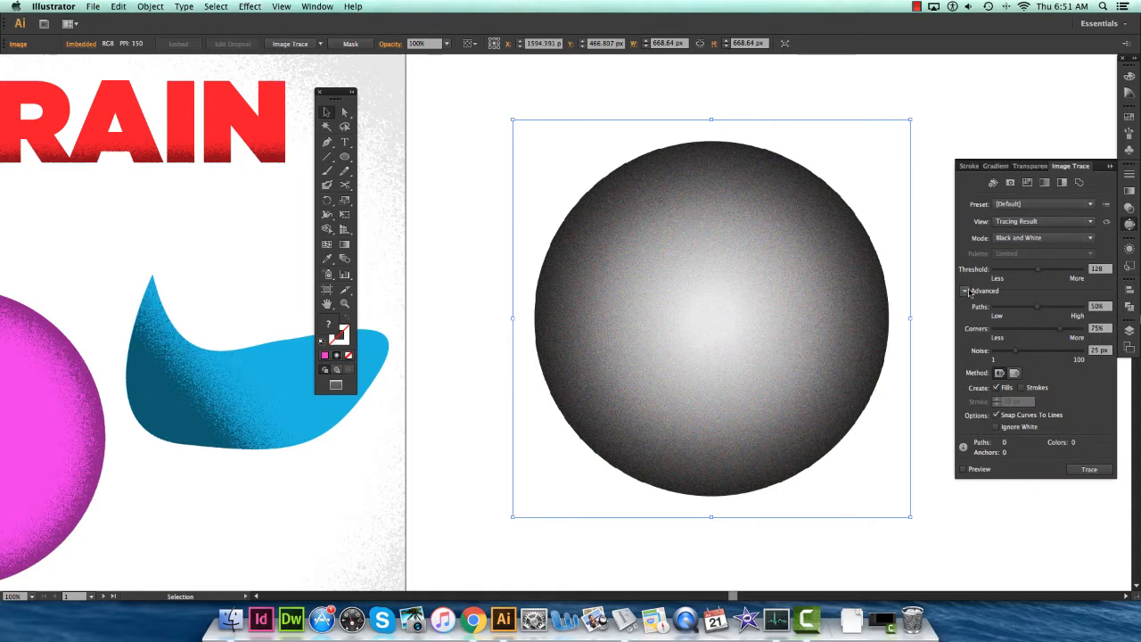
pyautogui.click(1092, 205)
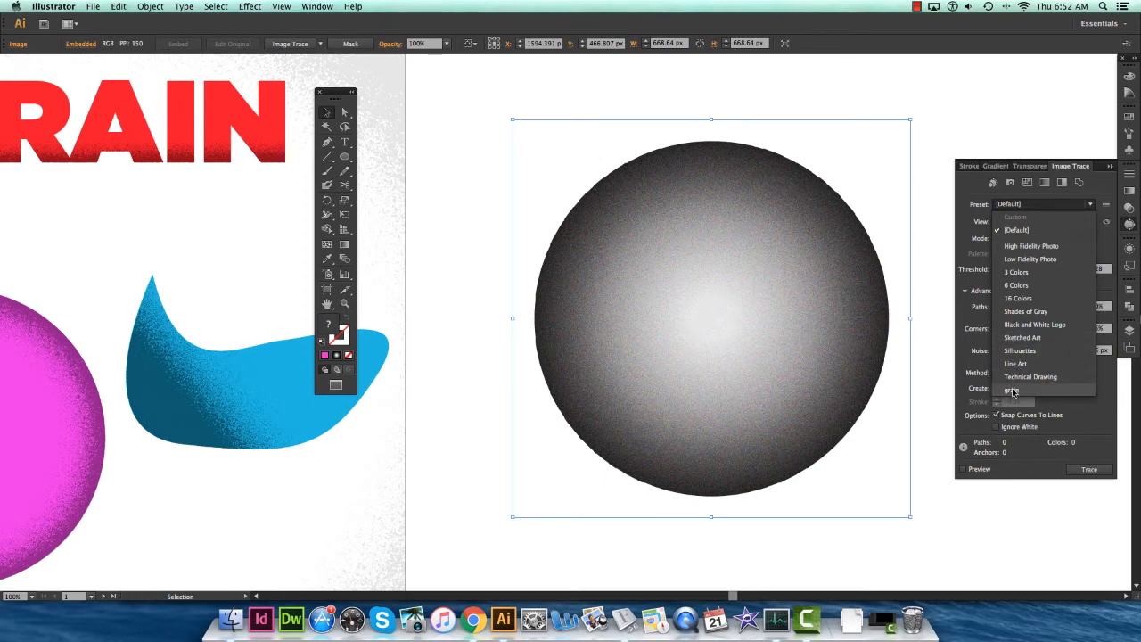
pyautogui.click(1012, 391)
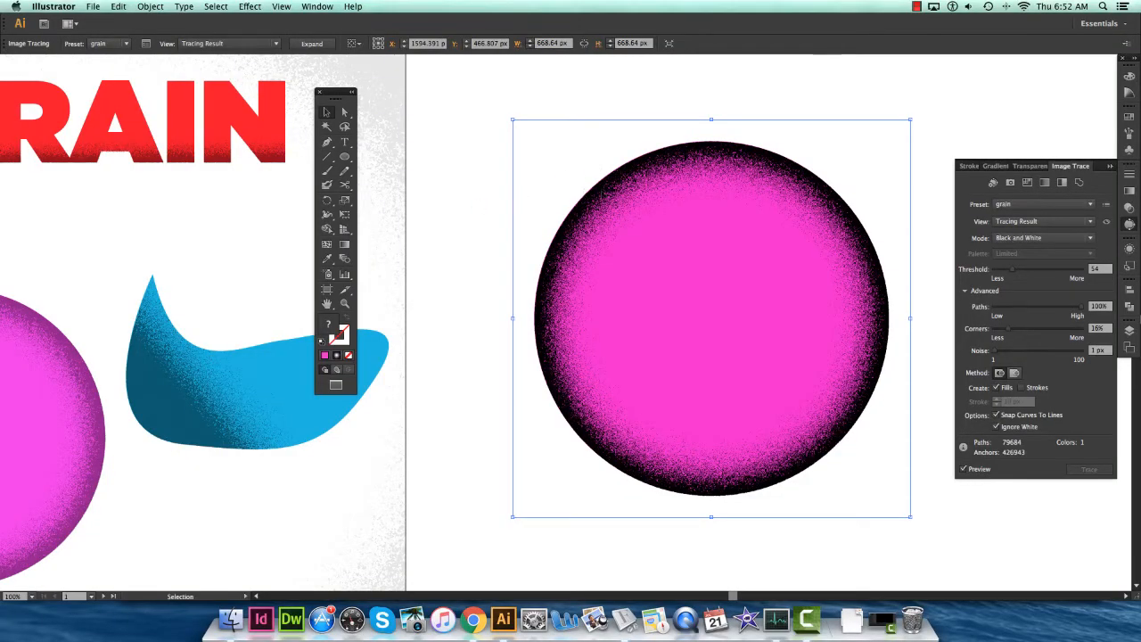
# Try the Overlay blend mode on the traced grain over the pink circle, and set it to Multiply instead.
pyautogui.click(908, 88)
pyautogui.moveTo(553, 234); pyautogui.dragTo(583, 204)
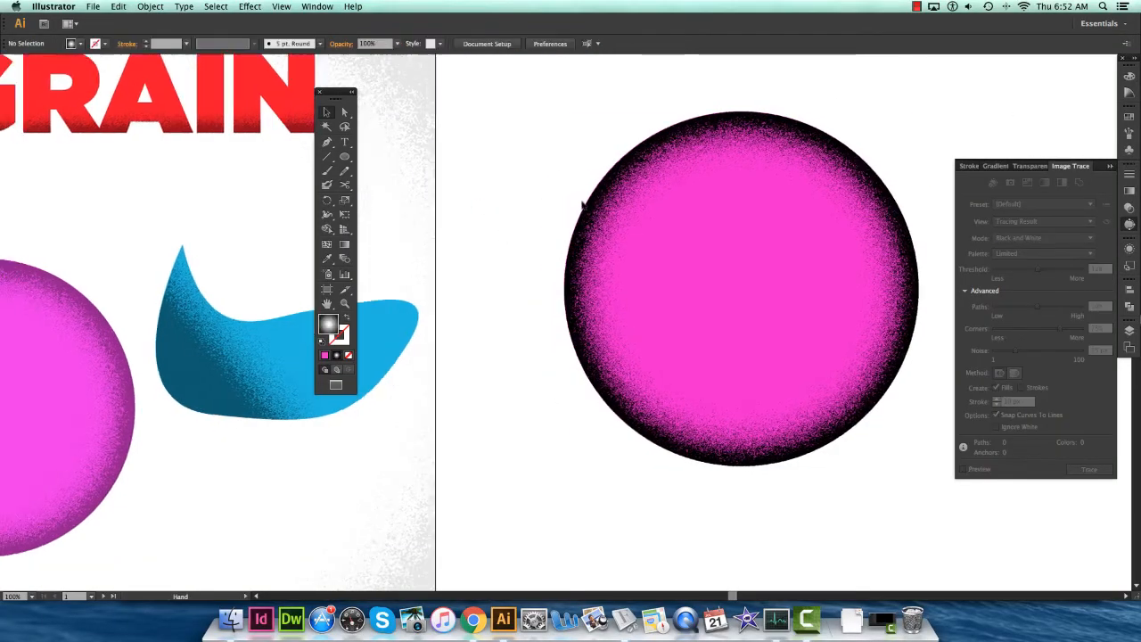
pyautogui.click(735, 138)
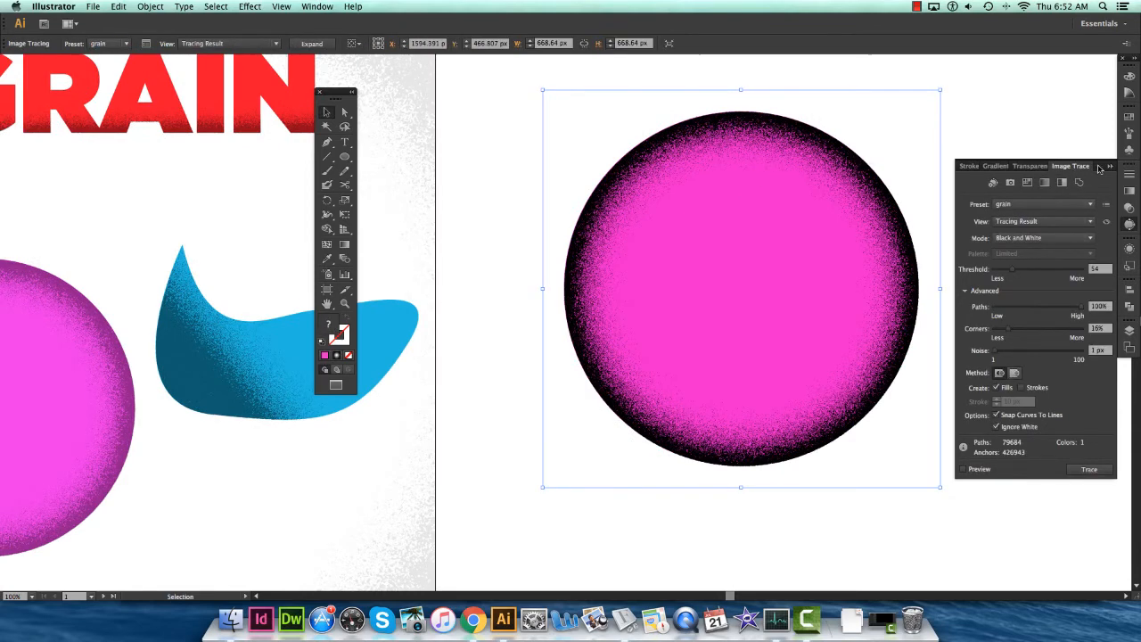
pyautogui.click(1128, 207)
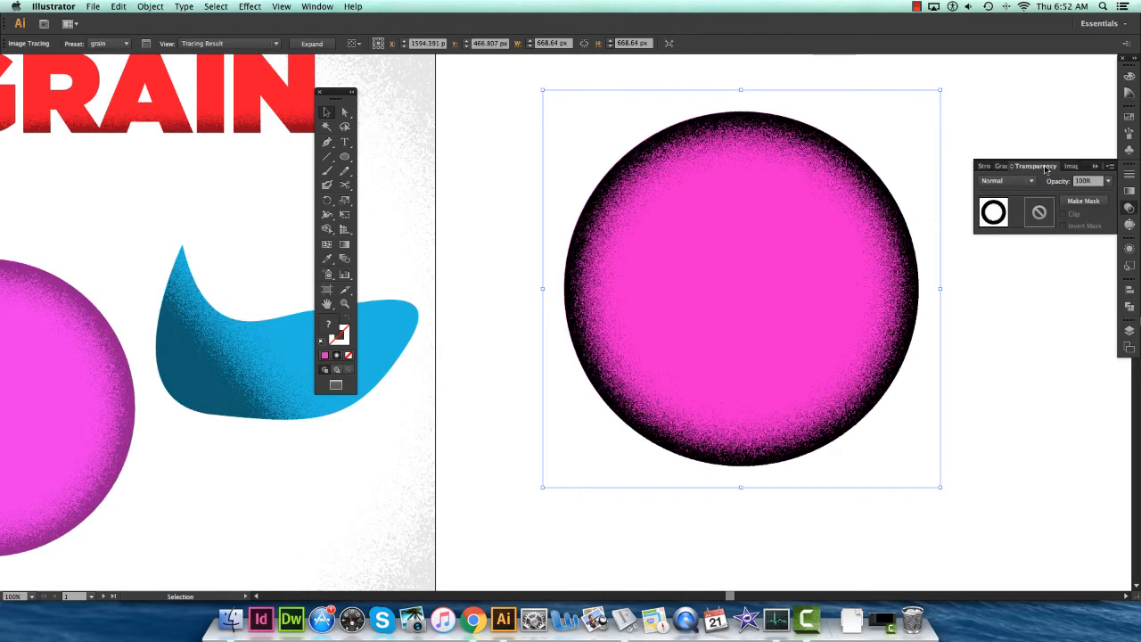
pyautogui.click(317, 6)
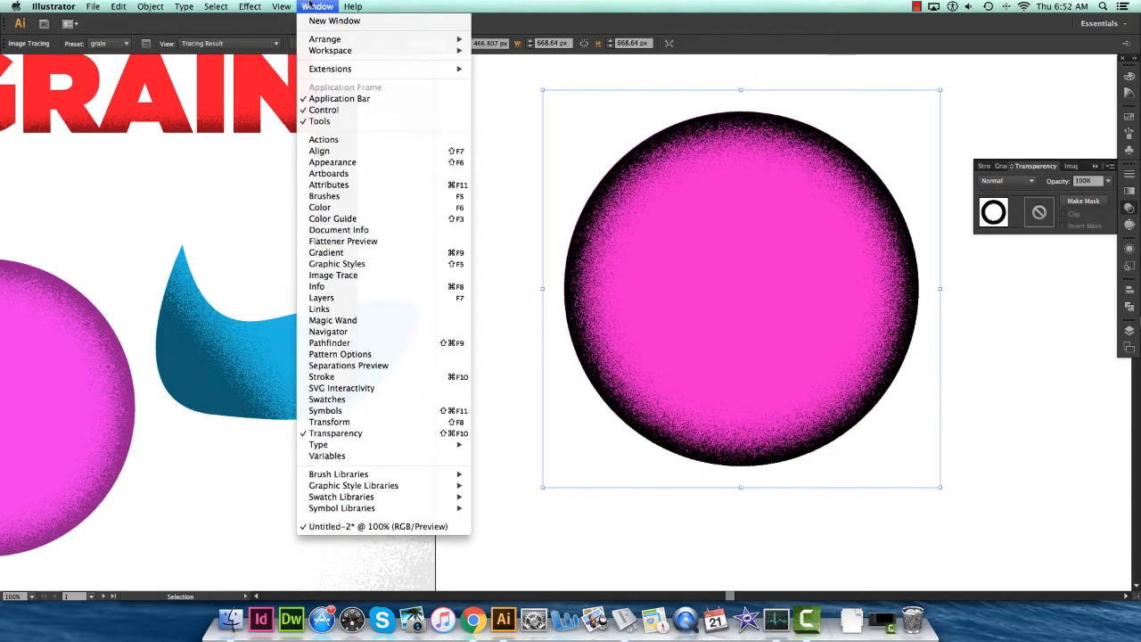
pyautogui.click(325, 434)
pyautogui.click(327, 5)
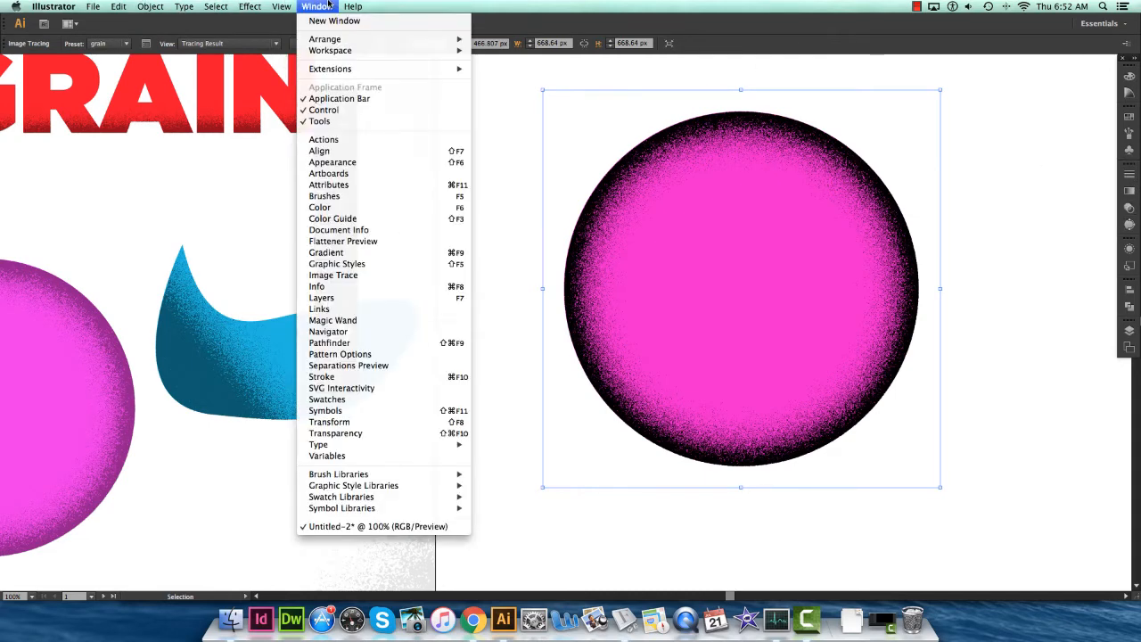
pyautogui.click(335, 433)
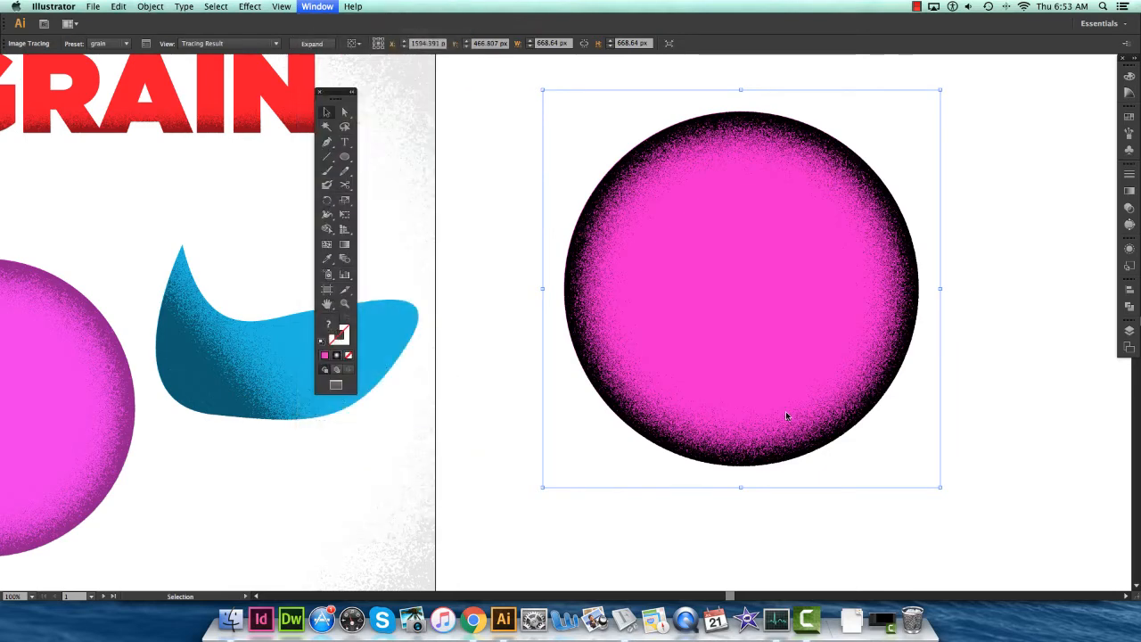
pyautogui.click(1007, 180)
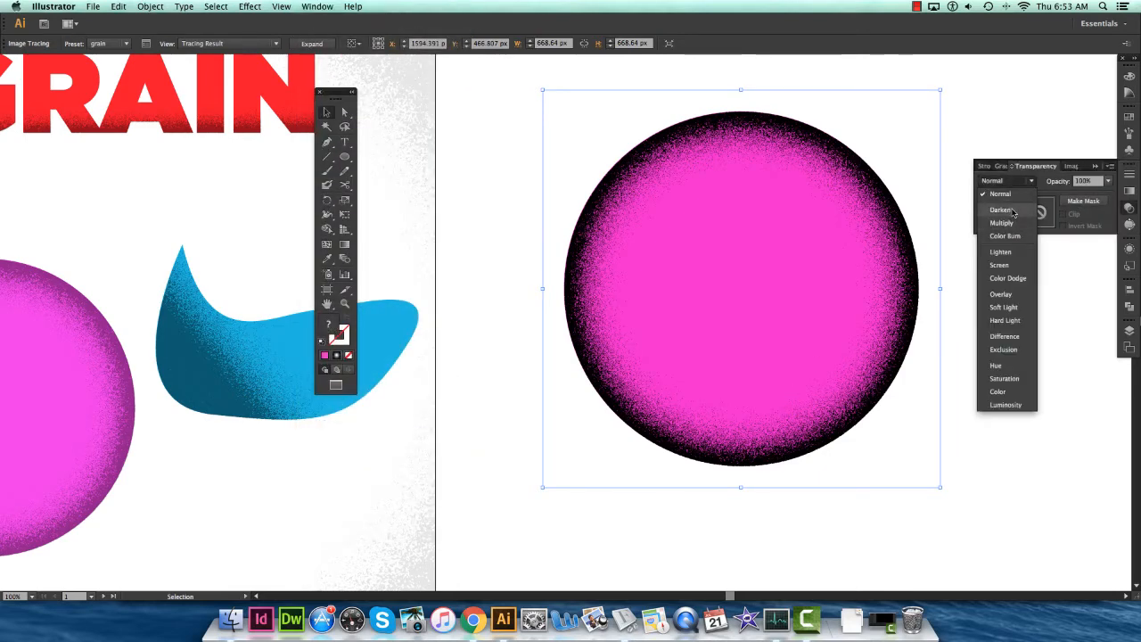
pyautogui.click(1011, 299)
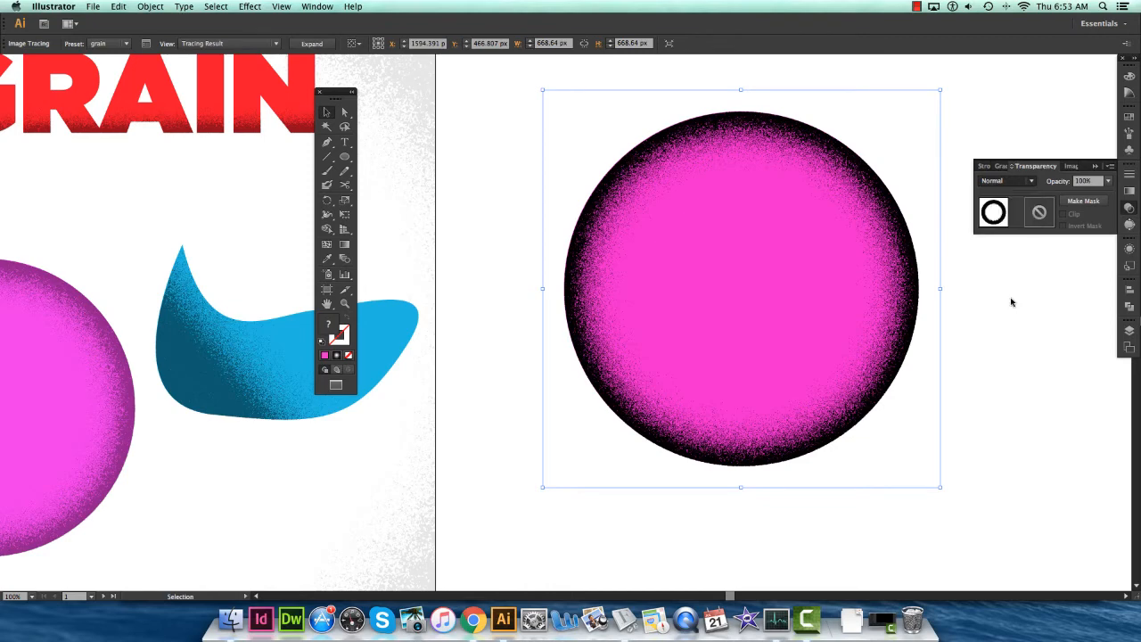
pyautogui.click(1007, 181)
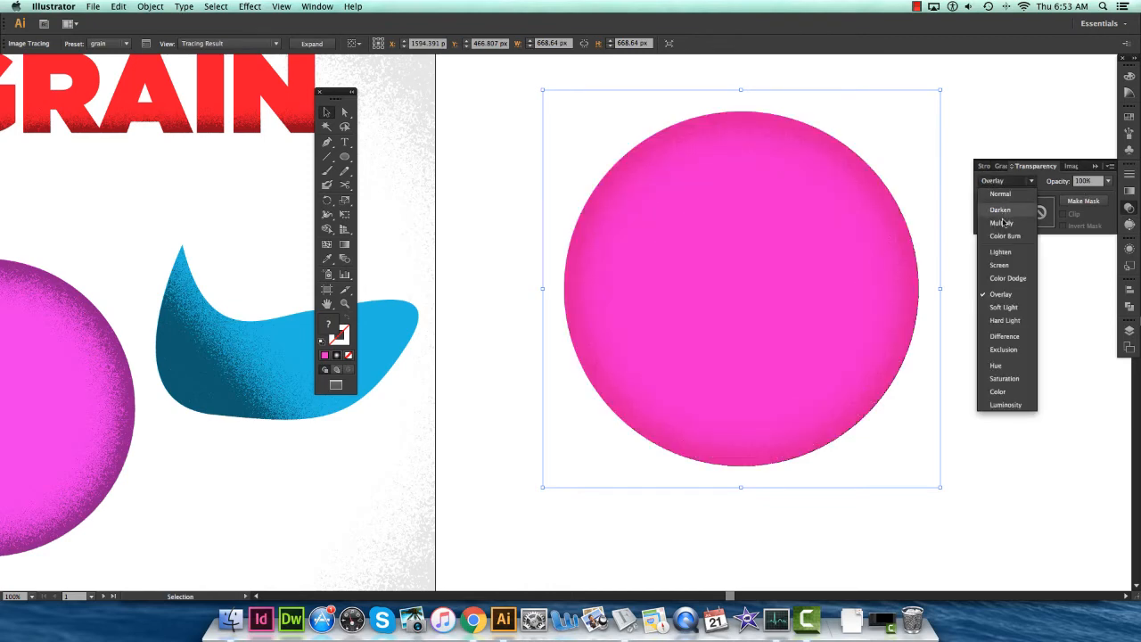
pyautogui.click(1001, 222)
# Reduce the traced grain's opacity to 30%, trying 50% first, and deselect it.
pyautogui.click(1108, 181)
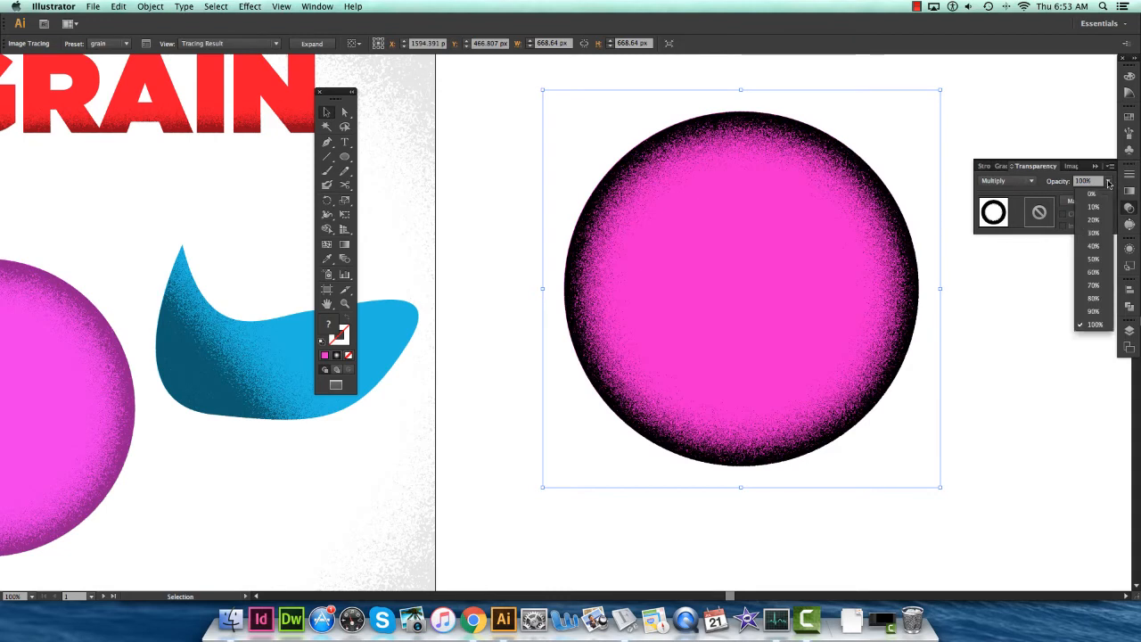
pyautogui.click(1096, 261)
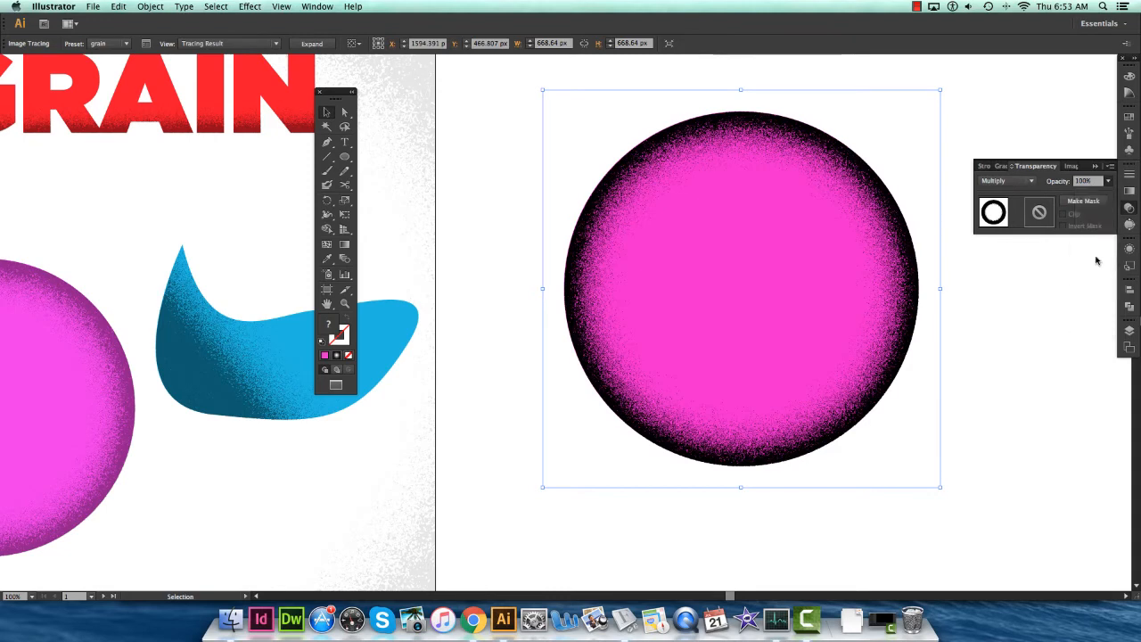
pyautogui.click(1108, 180)
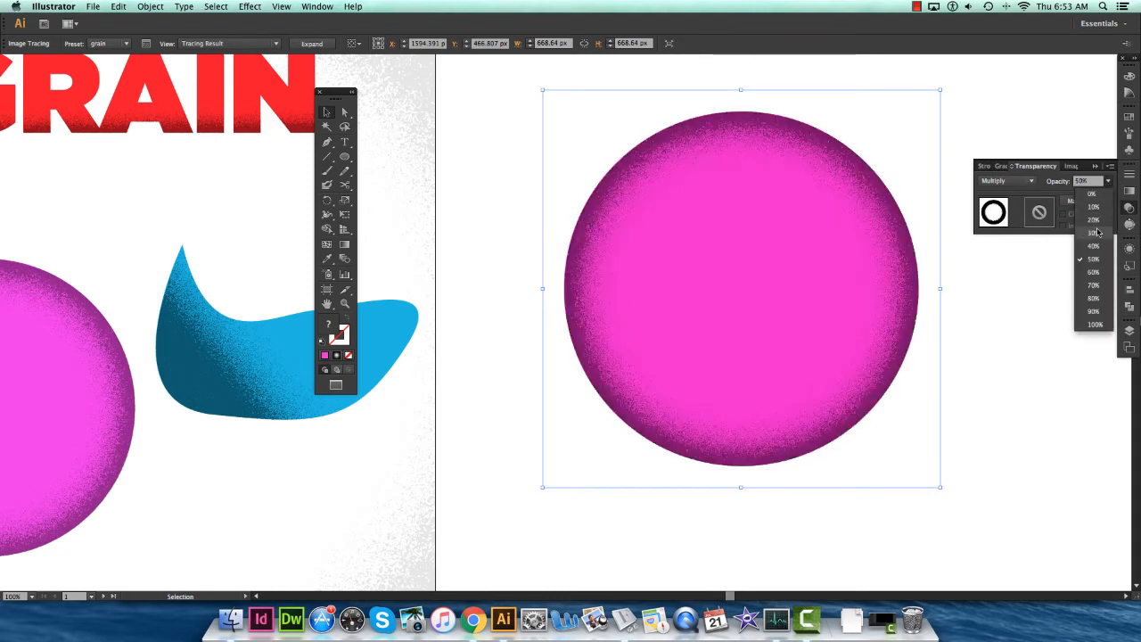
pyautogui.click(1092, 232)
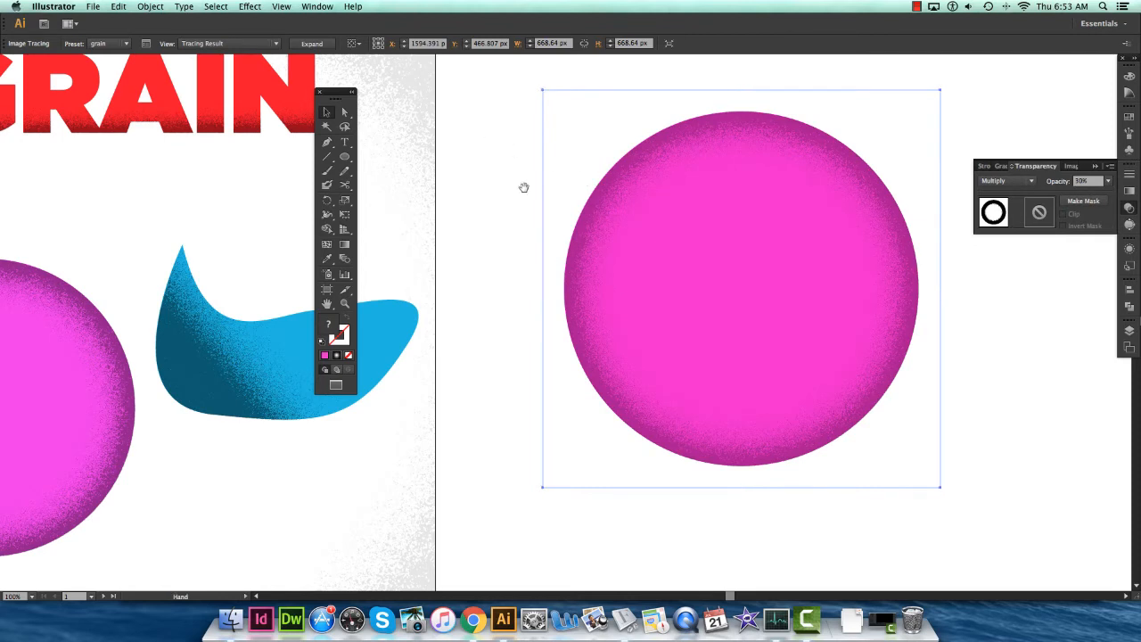
pyautogui.click(1028, 94)
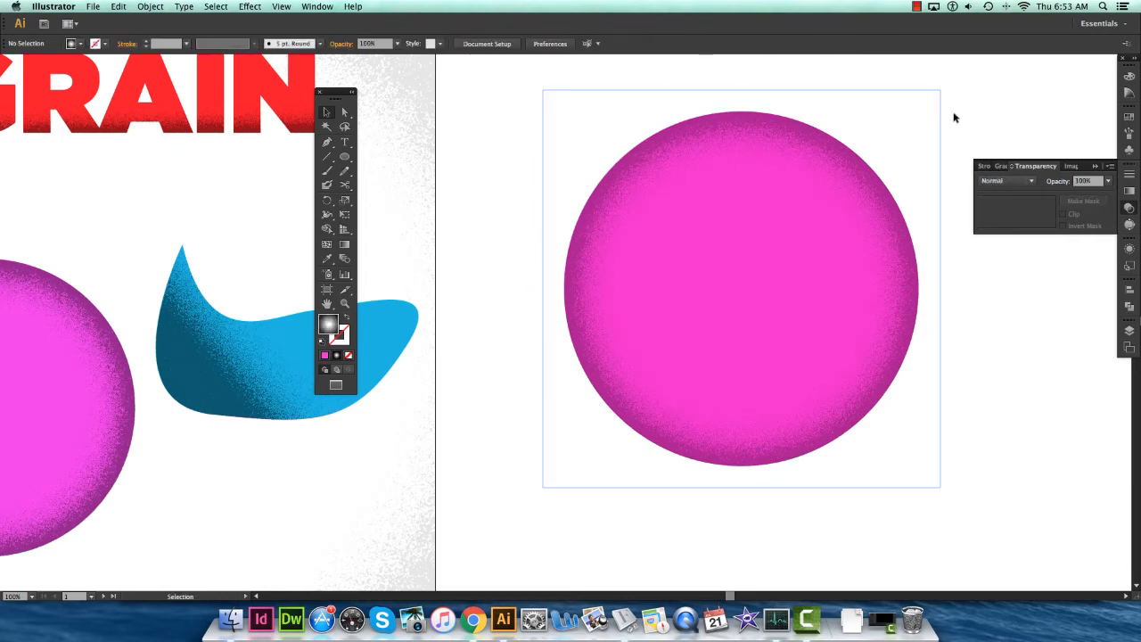
# Add a point text object containing a first name in bold Myriad in the empty area right of the pink circle.
pyautogui.press('space')
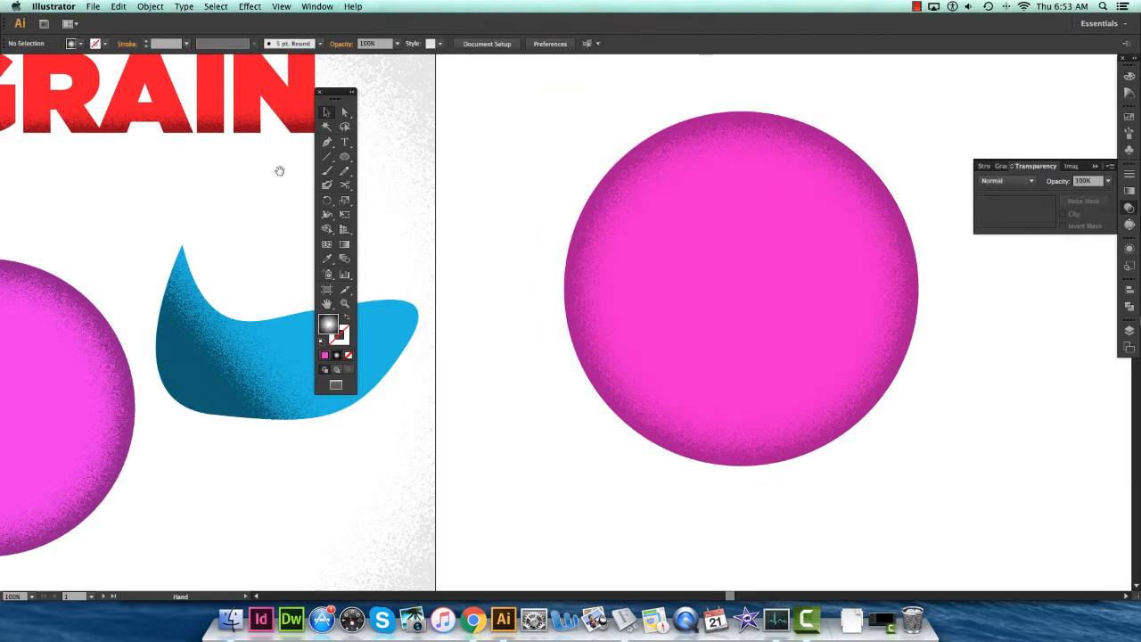
pyautogui.moveTo(473, 217); pyautogui.dragTo(404, 288)
pyautogui.moveTo(600, 203); pyautogui.dragTo(462, 193)
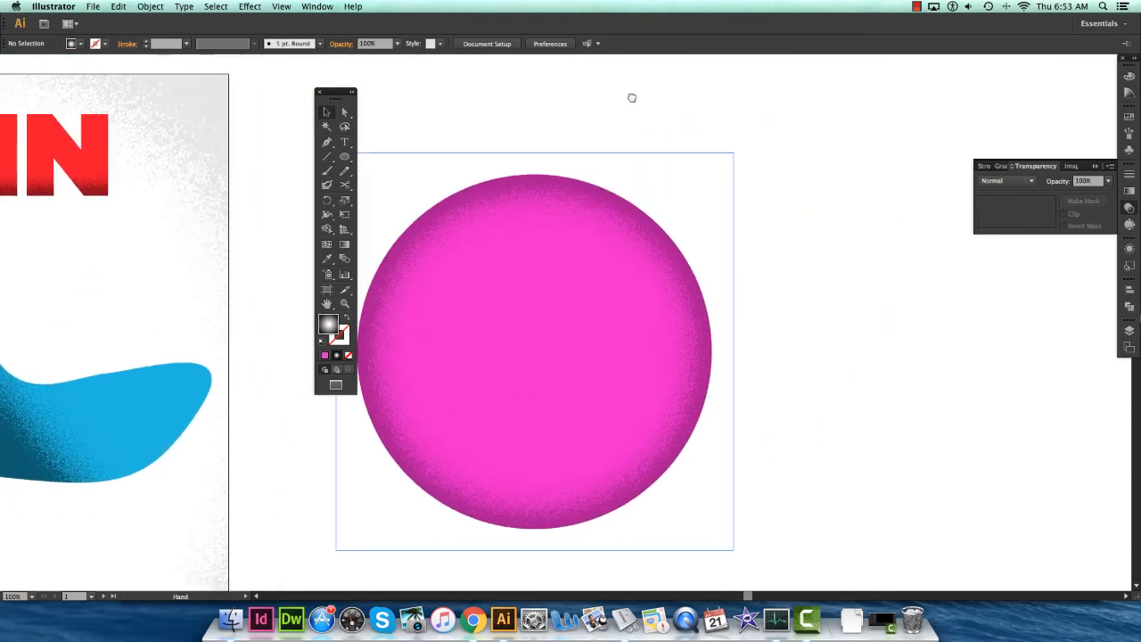
pyautogui.moveTo(792, 408); pyautogui.dragTo(618, 295)
pyautogui.moveTo(719, 210); pyautogui.dragTo(625, 251)
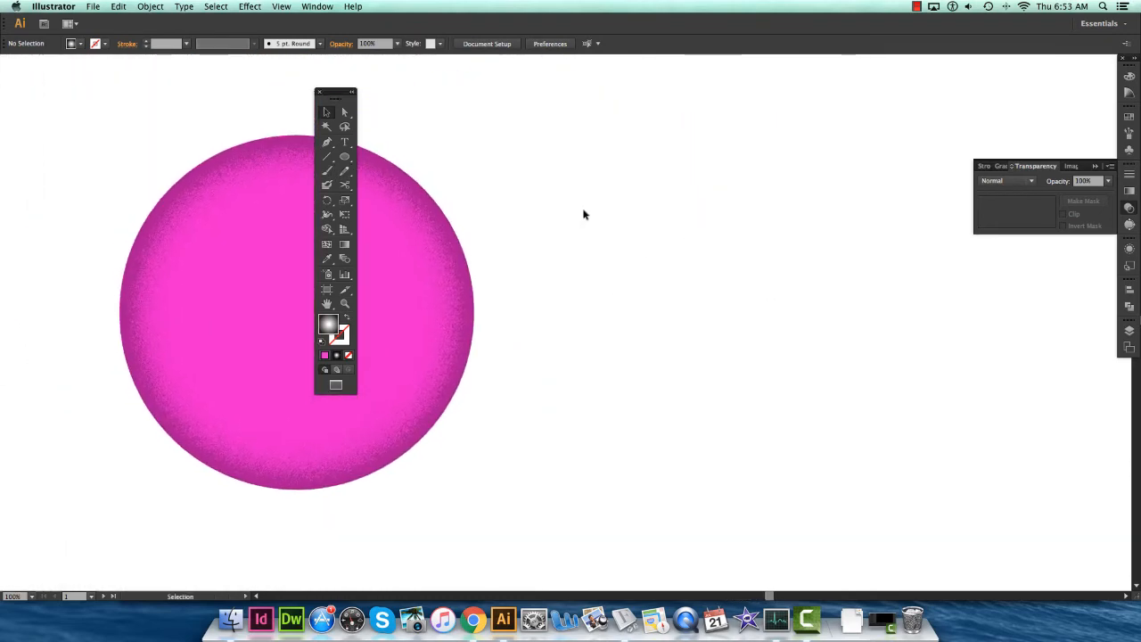
pyautogui.press('t')
pyautogui.click(635, 173)
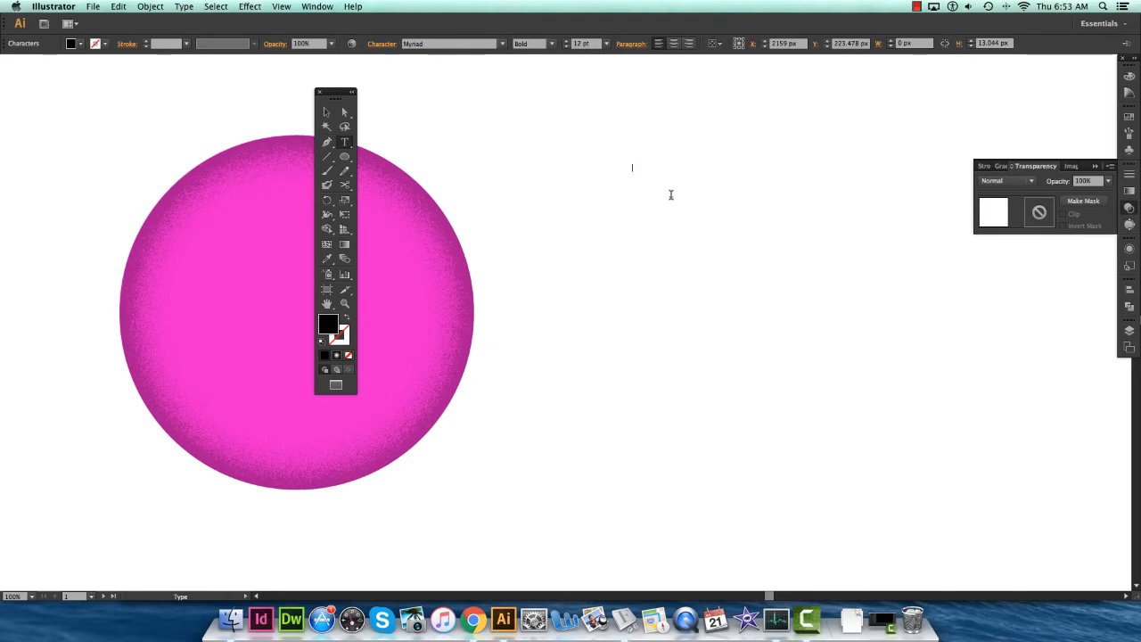
pyautogui.write('Nicholas')
pyautogui.press('Escape')
# Scale the name text up to about 138 pt and place it to the right of the pink circle.
pyautogui.moveTo(670, 174); pyautogui.dragTo(811, 218)
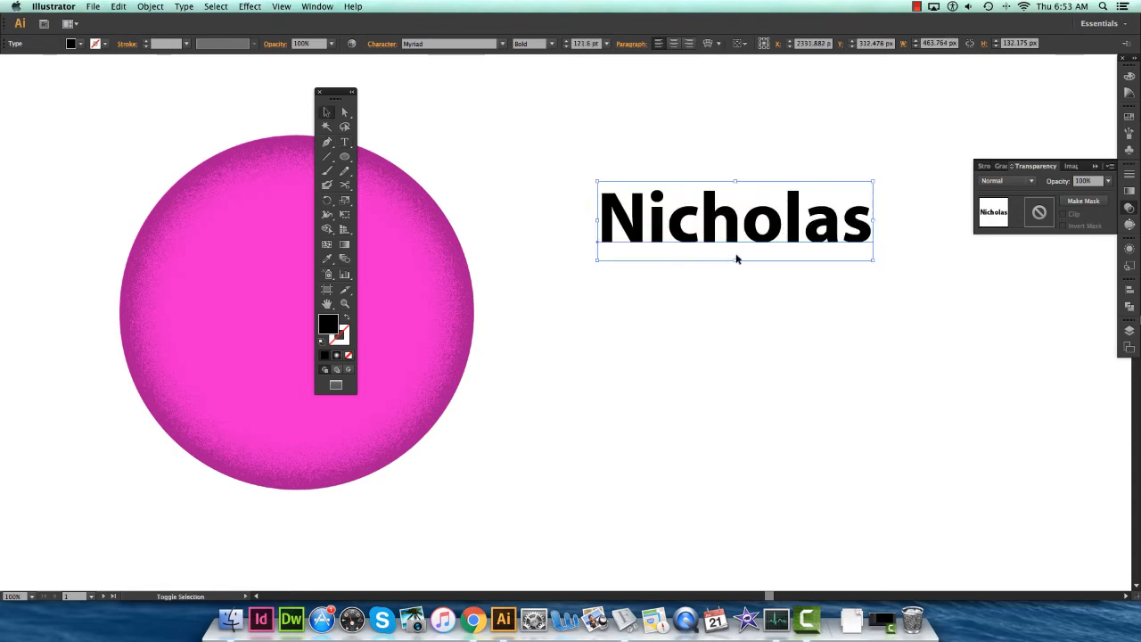
pyautogui.moveTo(738, 259); pyautogui.dragTo(739, 271)
pyautogui.moveTo(763, 221); pyautogui.dragTo(757, 251)
pyautogui.hscroll(2, 843, 369)
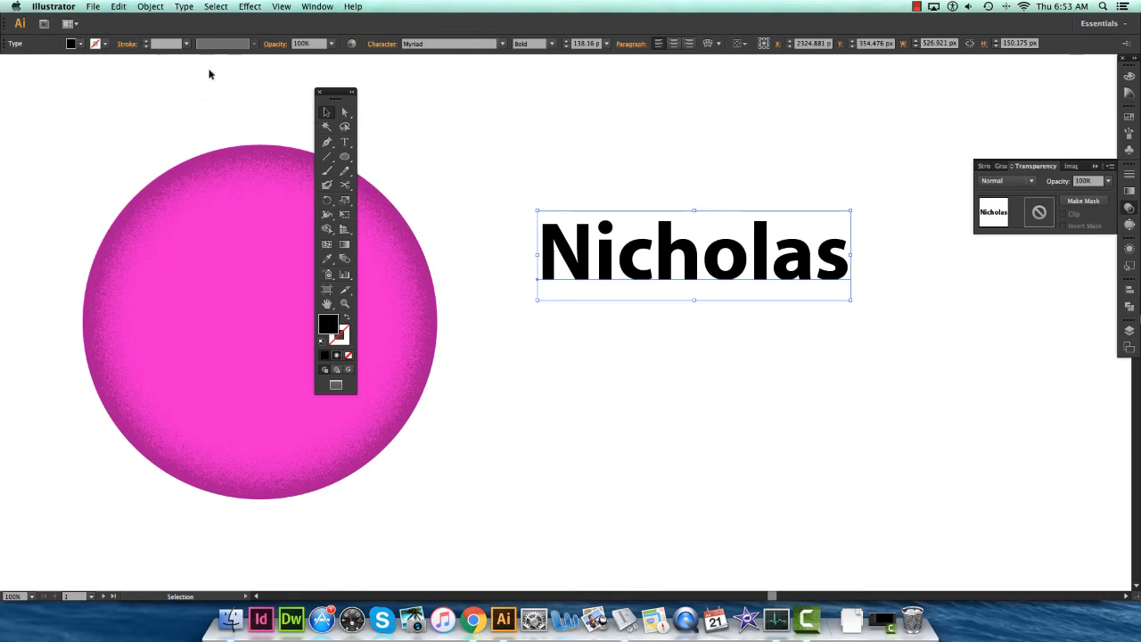
# Paste a copy of the name text directly in front of the original and convert the copy to outlines.
pyautogui.click(116, 5)
pyautogui.click(139, 66)
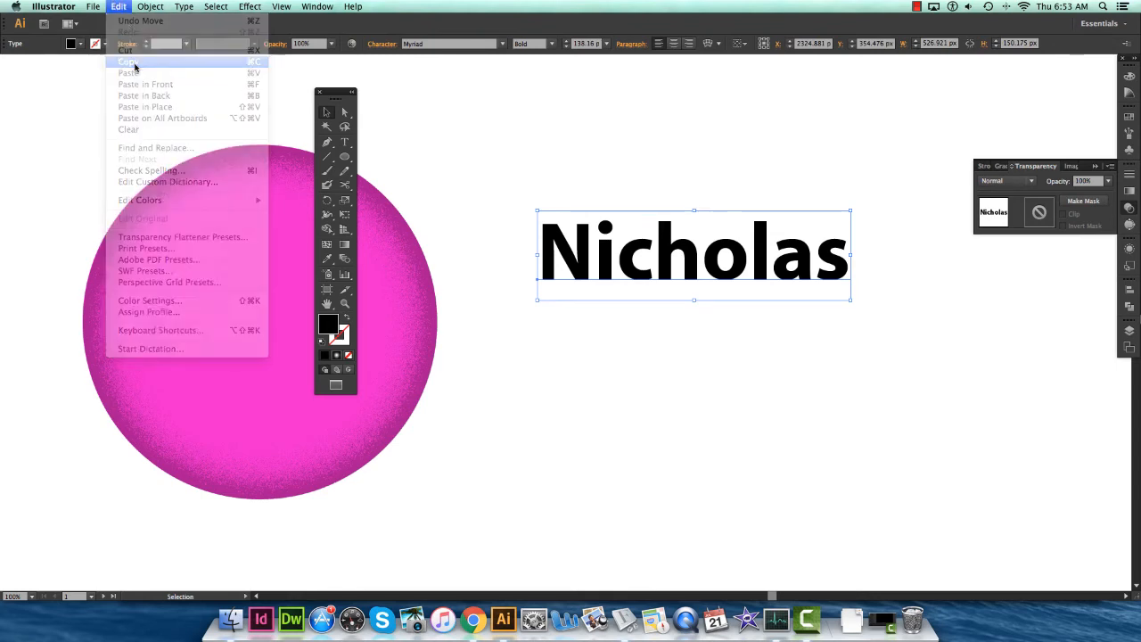
pyautogui.click(120, 6)
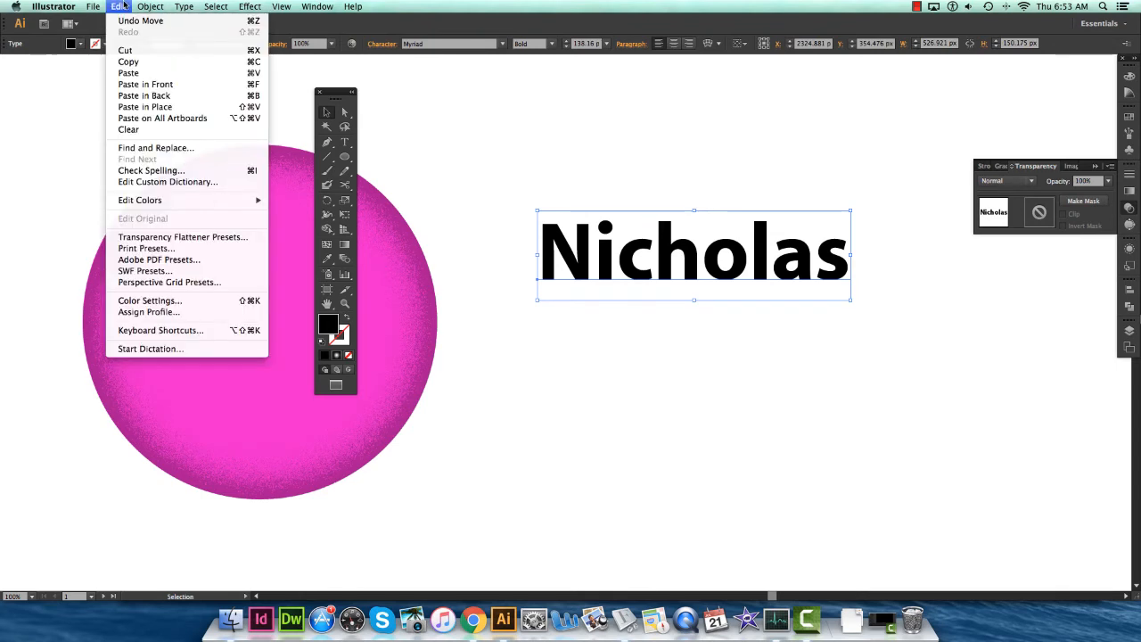
pyautogui.click(156, 84)
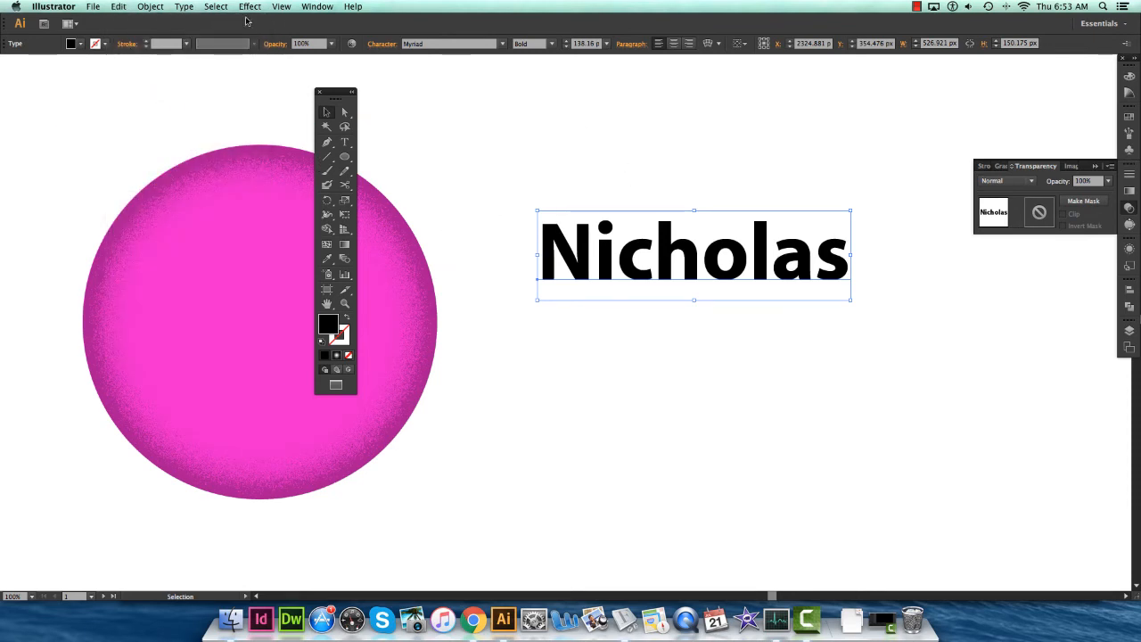
pyautogui.click(187, 7)
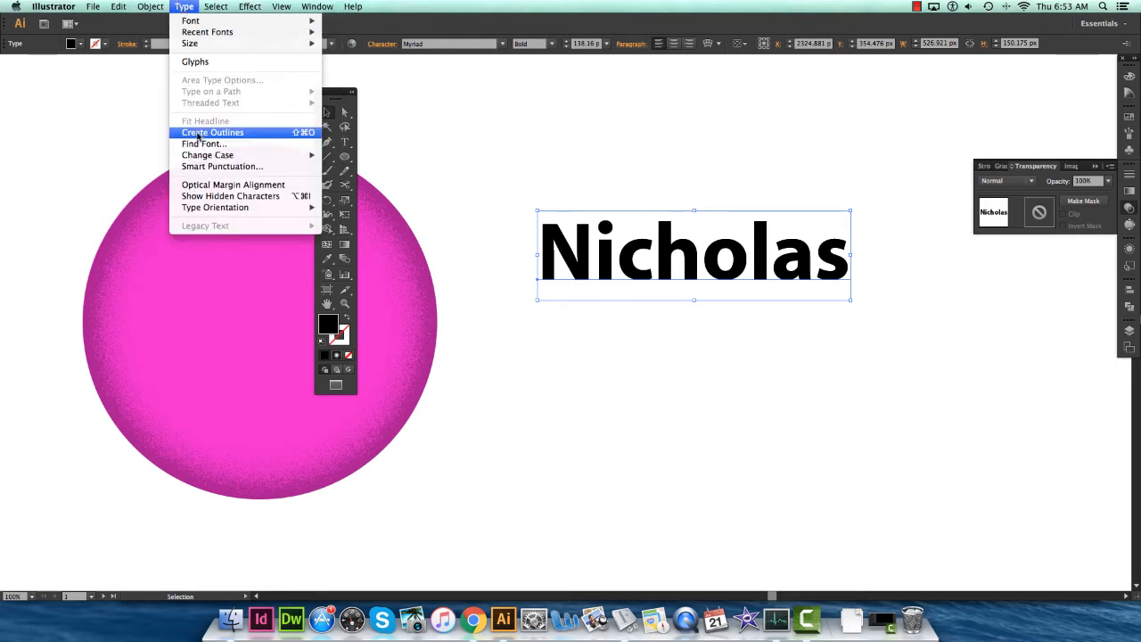
pyautogui.click(214, 132)
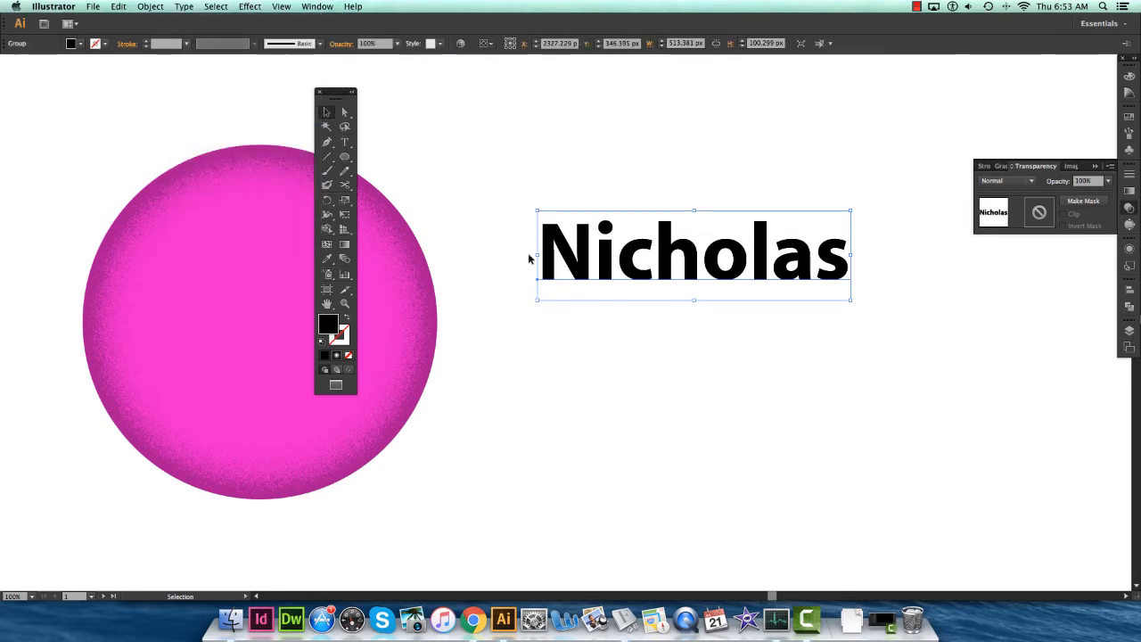
# Fill the outlined name with a white-to-black linear gradient at about 88.5°, dark at the letters' tops and fading to white below.
pyautogui.click(347, 355)
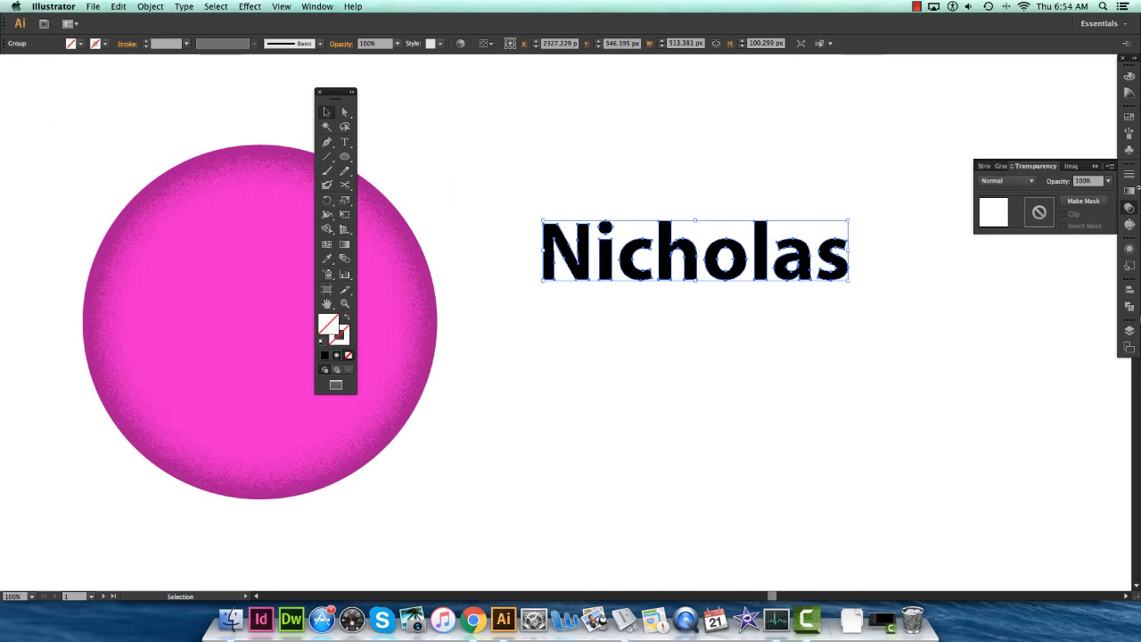
pyautogui.click(1131, 190)
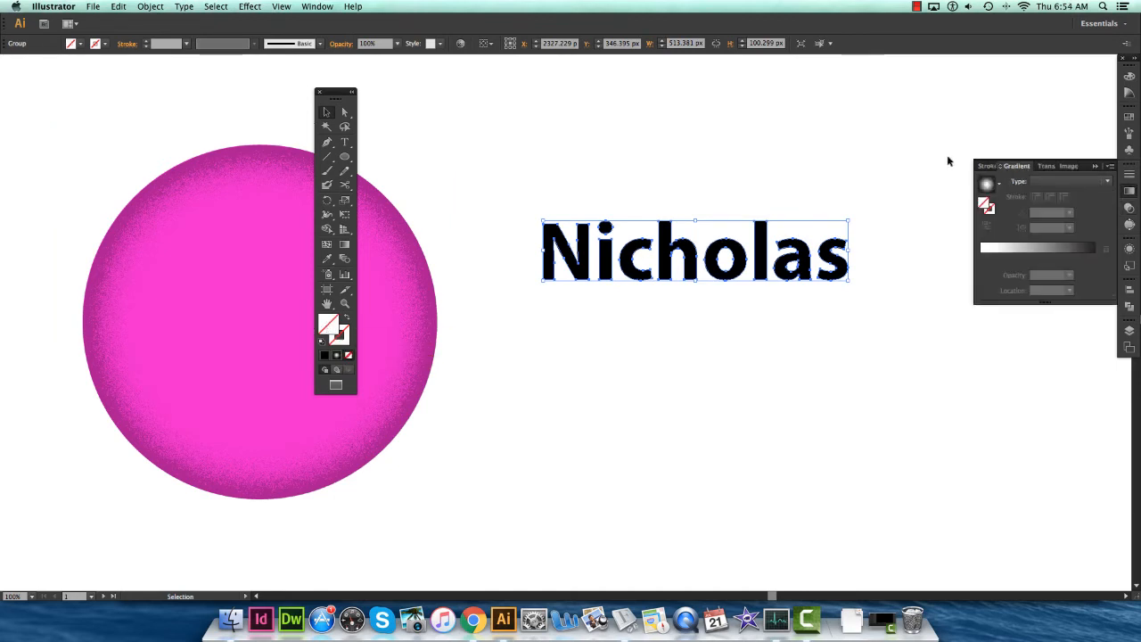
pyautogui.click(987, 185)
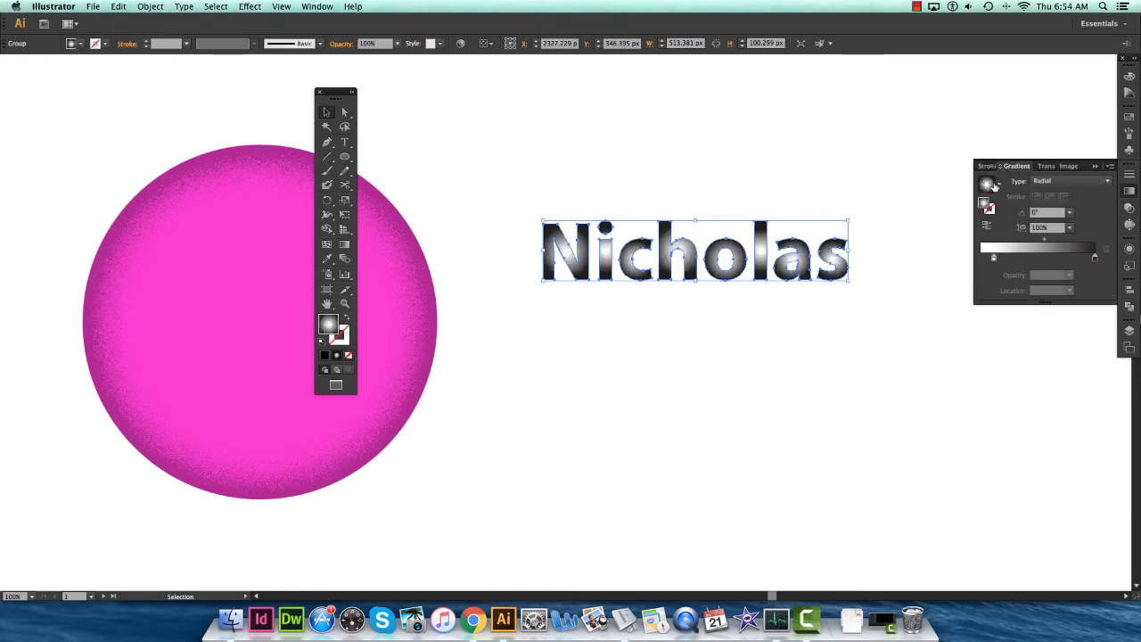
pyautogui.click(1051, 182)
pyautogui.click(1051, 193)
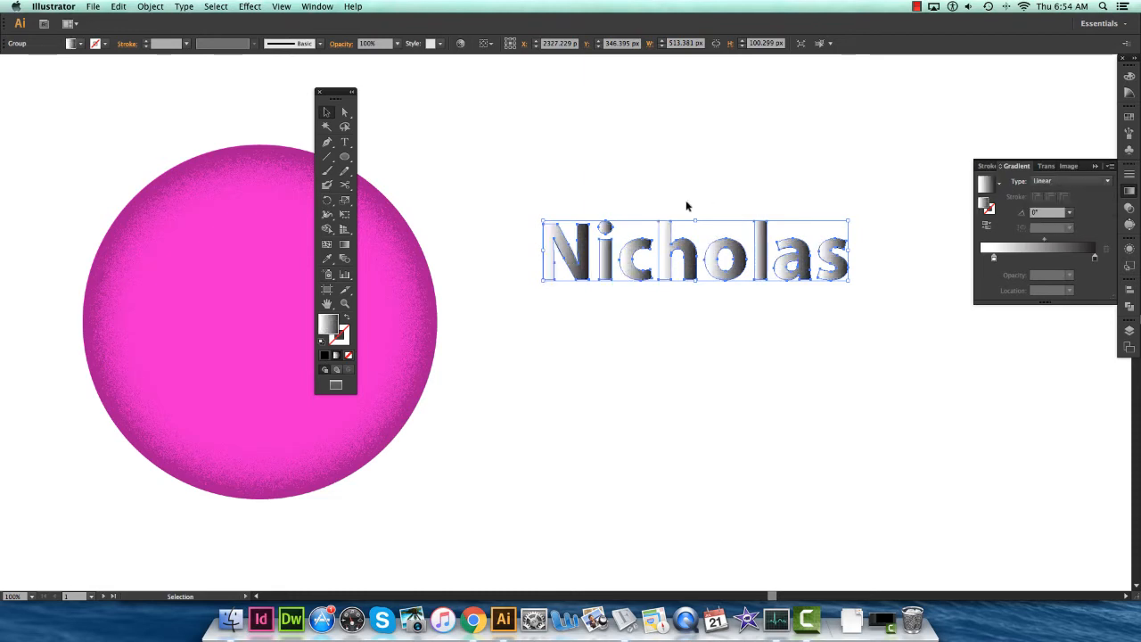
pyautogui.click(344, 243)
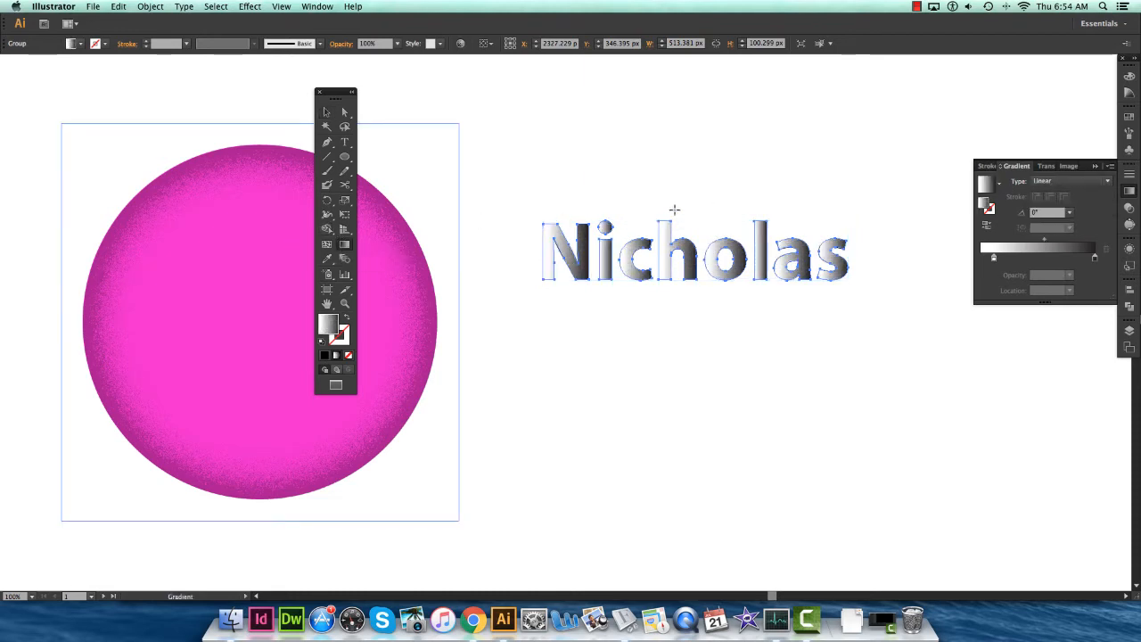
pyautogui.moveTo(675, 210); pyautogui.dragTo(669, 234)
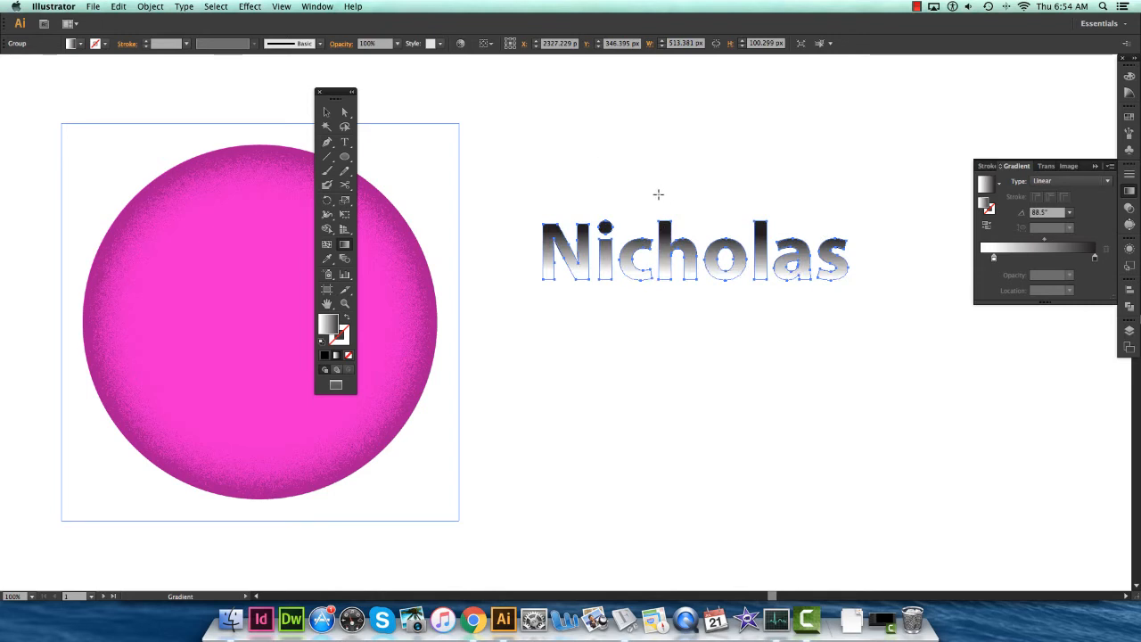
# Apply the Grain texture effect to the gradient-filled name with intensity 82, contrast 64 and the Regular grain type.
pyautogui.press('v')
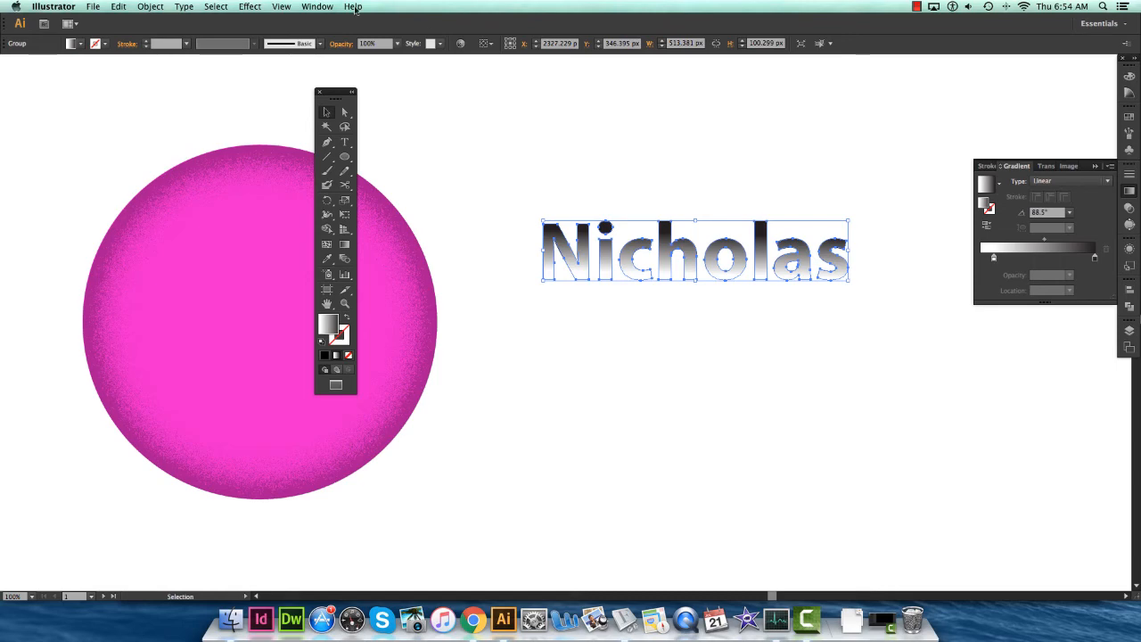
pyautogui.click(260, 7)
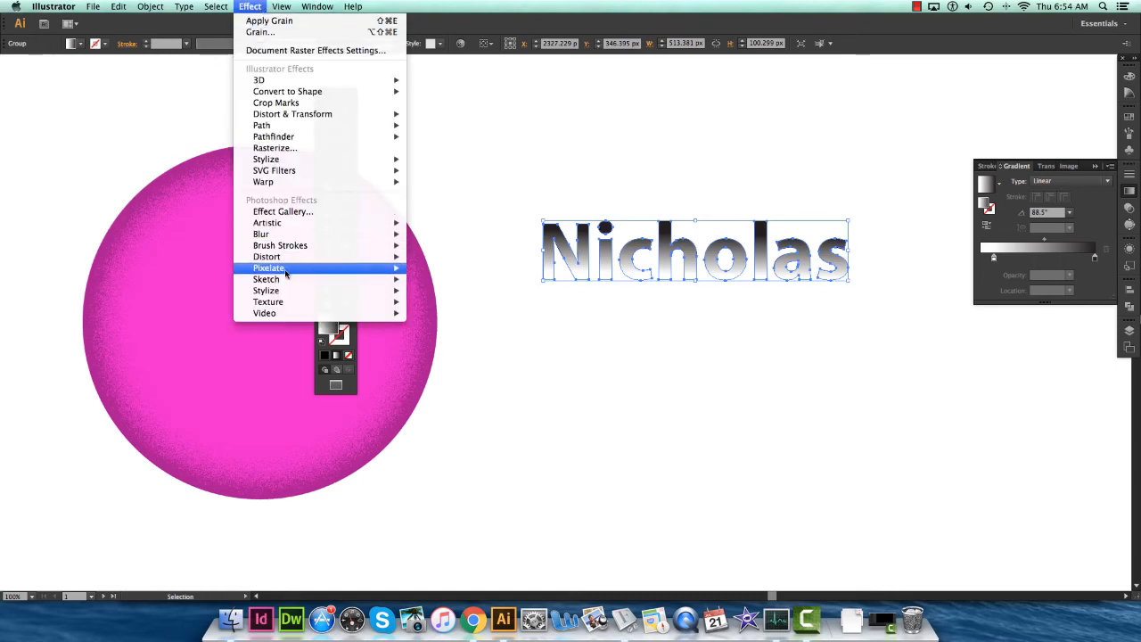
pyautogui.moveTo(398, 306)
pyautogui.click(435, 313)
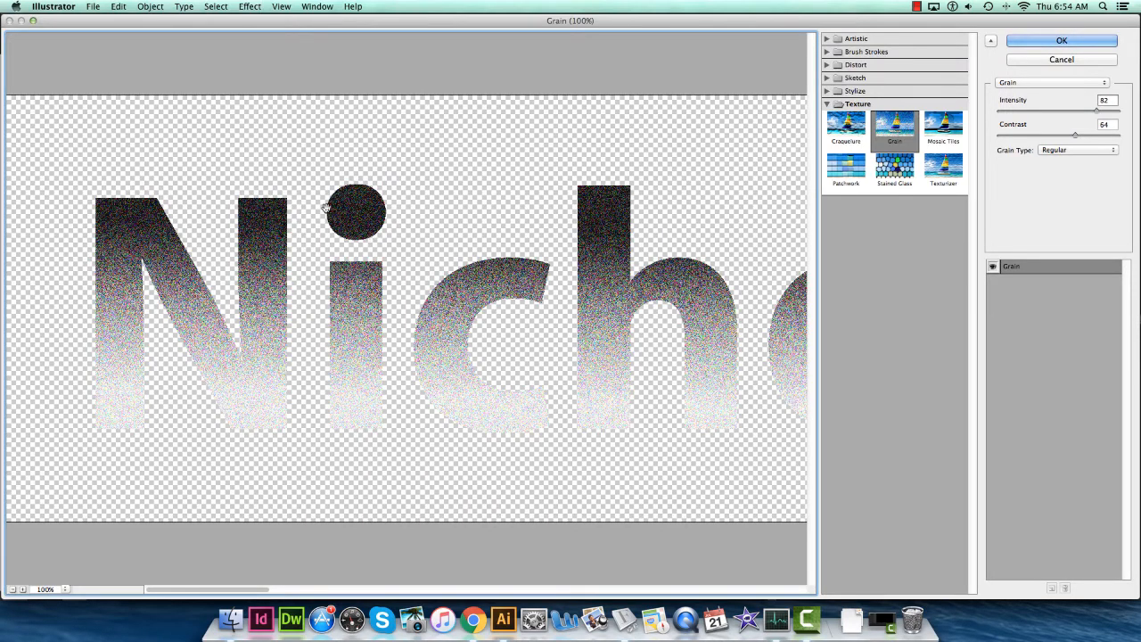
pyautogui.click(1086, 45)
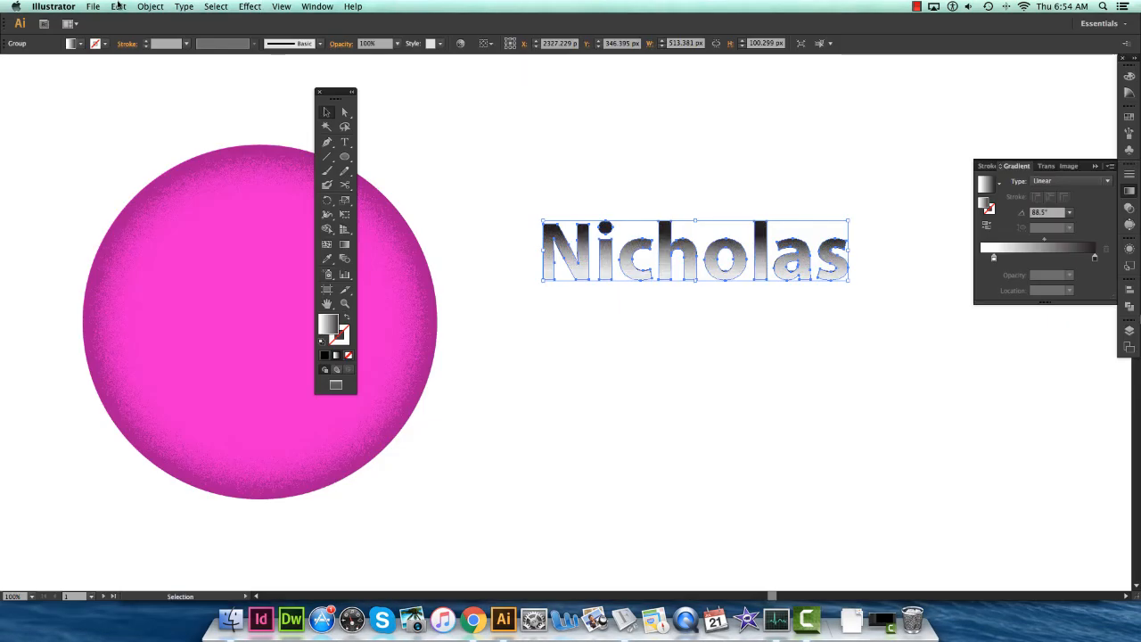
# Rasterize the grainy name in RGB at 150 ppi on a white background, and image-trace it with the grain preset.
pyautogui.click(119, 6)
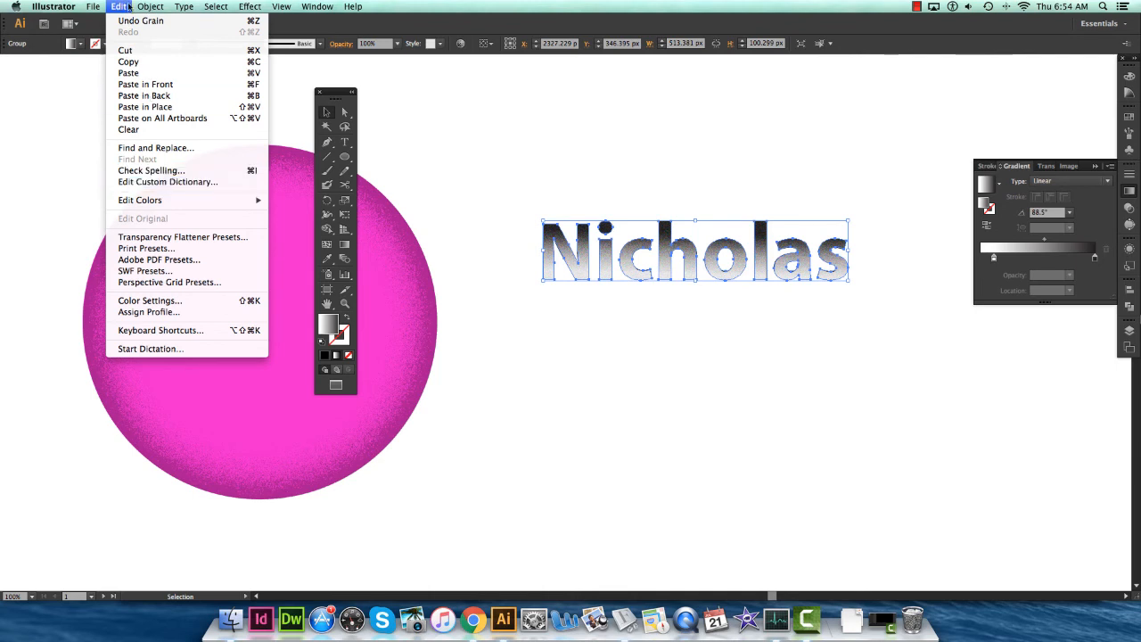
pyautogui.moveTo(149, 6)
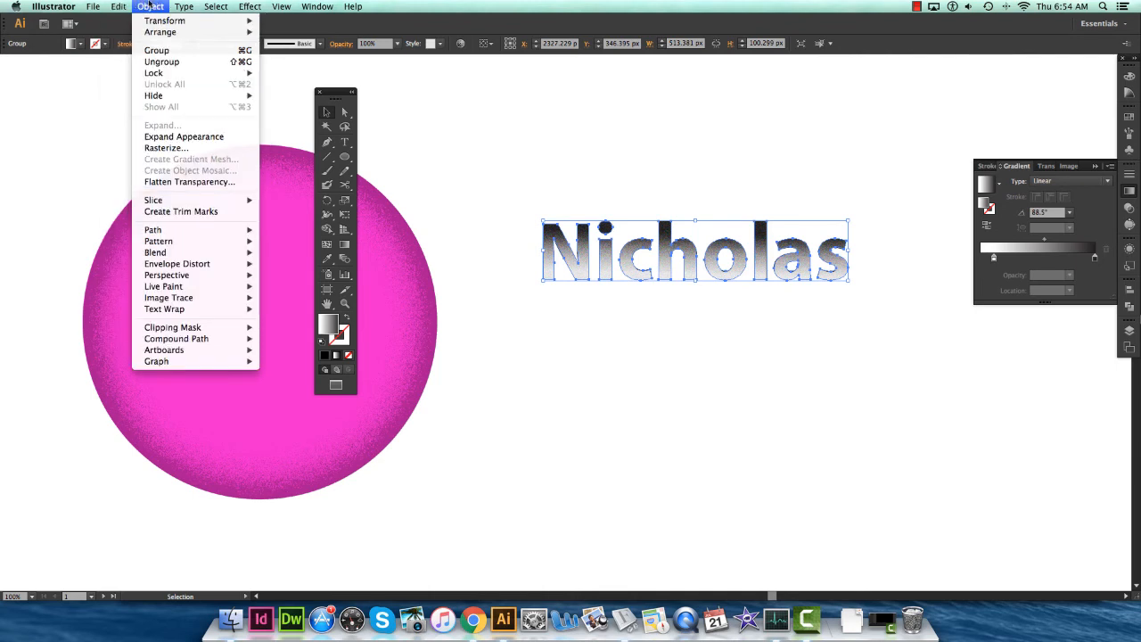
pyautogui.click(172, 151)
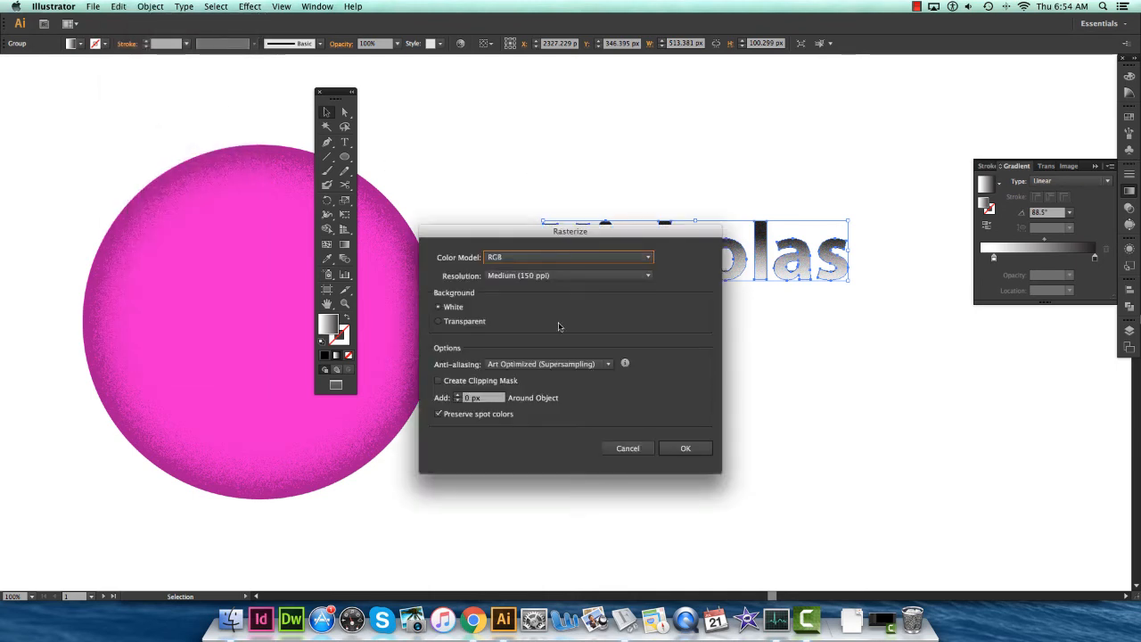
pyautogui.click(685, 448)
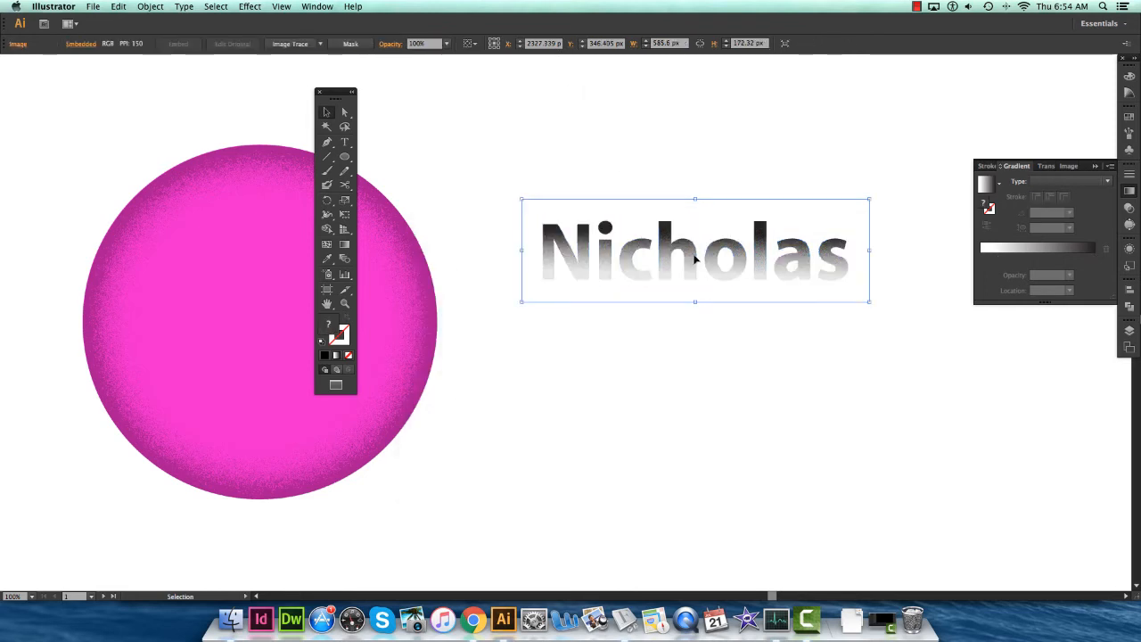
pyautogui.click(323, 44)
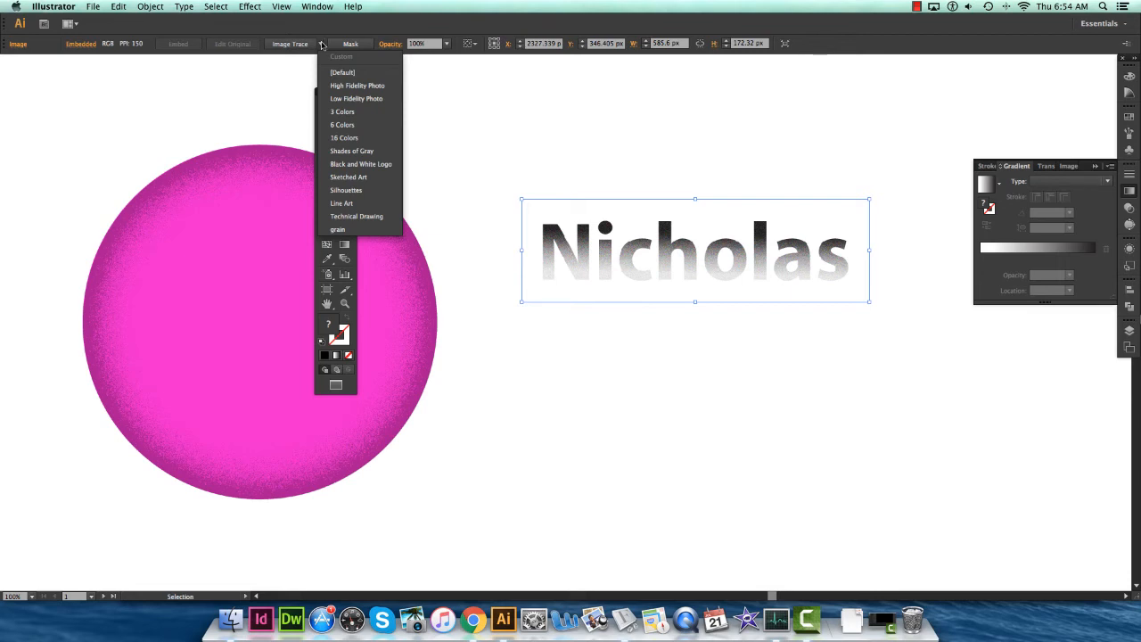
pyautogui.click(348, 231)
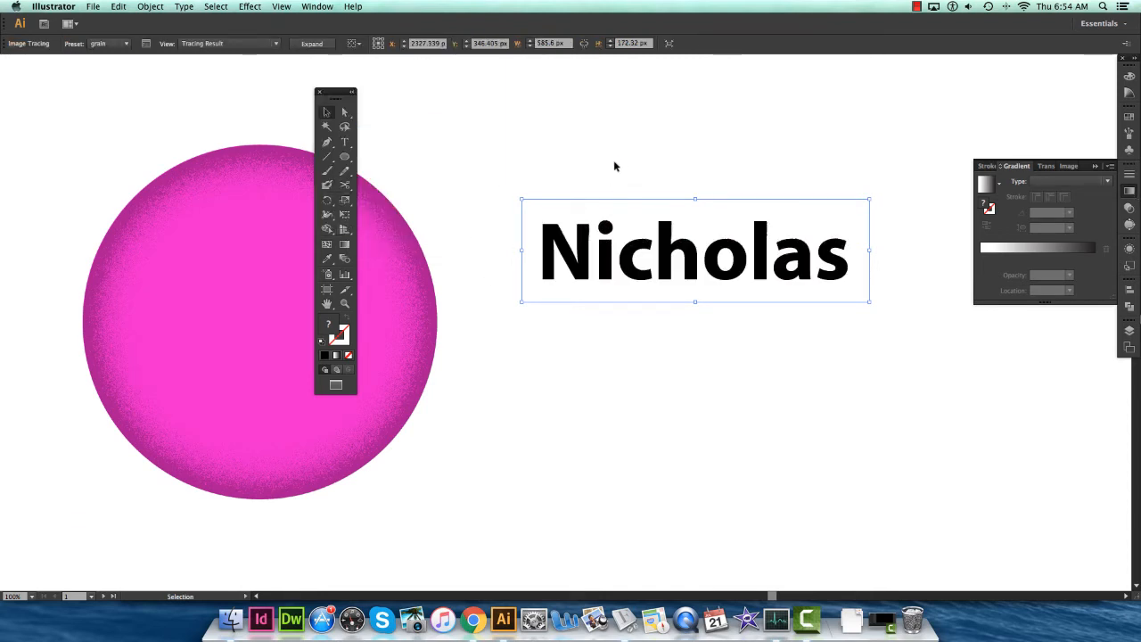
# Select only the original text beneath the traced name, fill it with yellow efd914, and deselect it.
pyautogui.moveTo(612, 161); pyautogui.dragTo(744, 300)
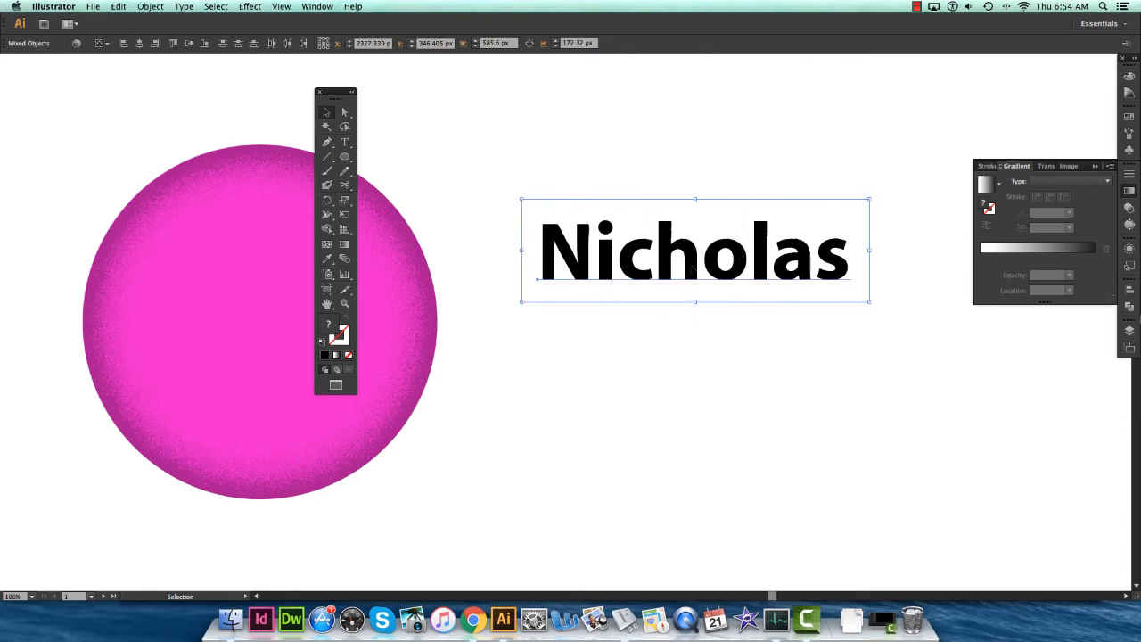
pyautogui.keyDown('shift'); pyautogui.click(688, 259); pyautogui.keyUp('shift')
pyautogui.keyDown('shift'); pyautogui.click(388, 282); pyautogui.keyUp('shift')
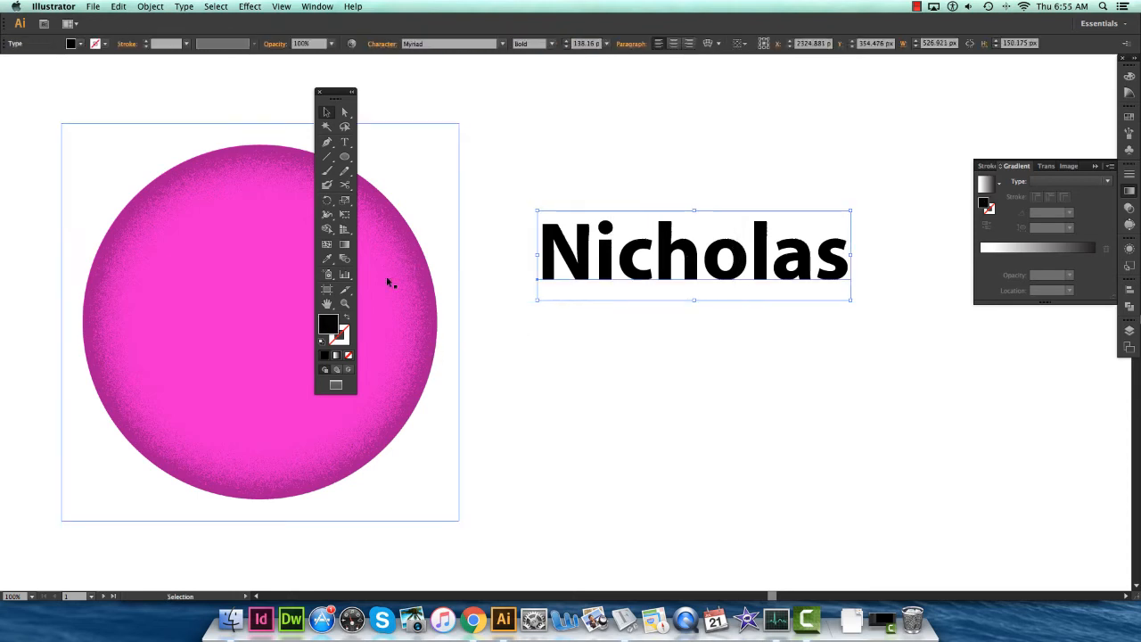
pyautogui.doubleClick(335, 328)
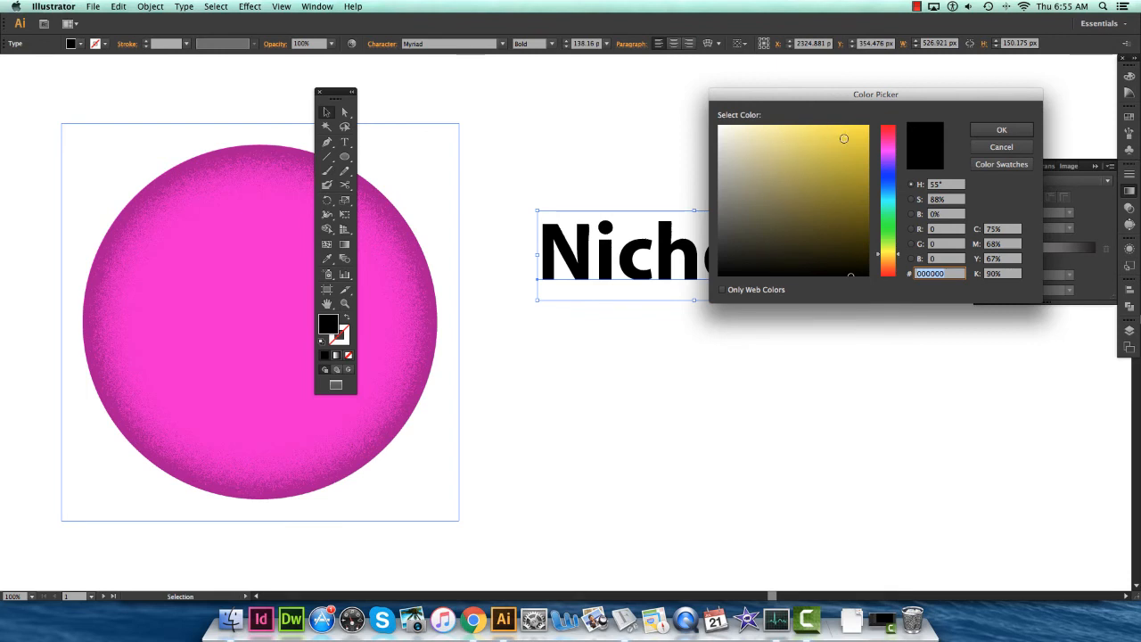
pyautogui.click(856, 133)
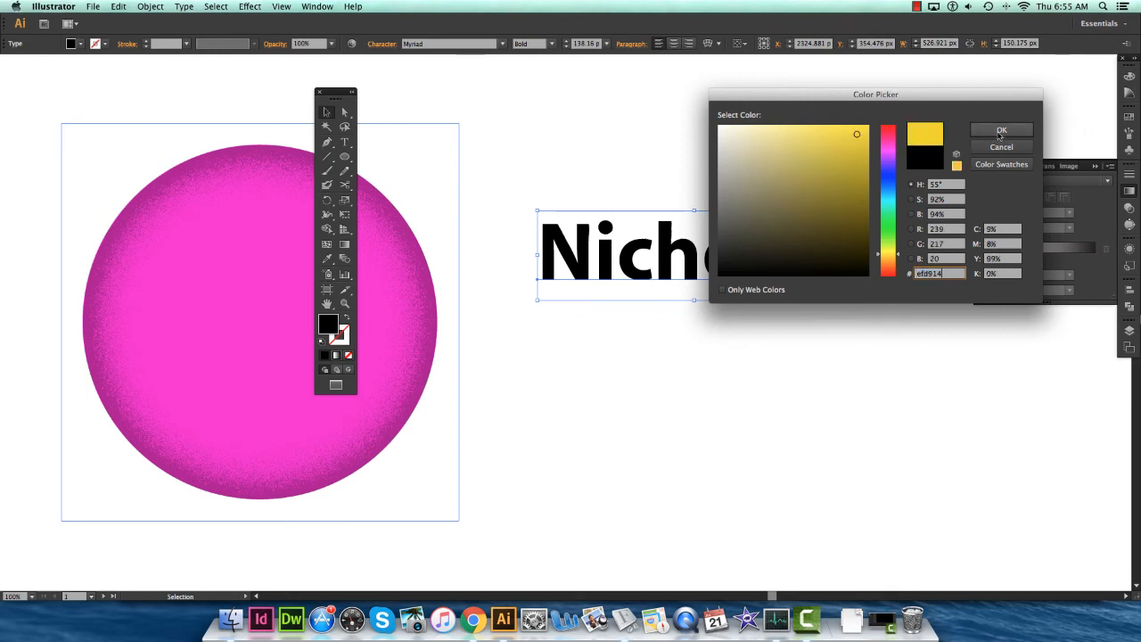
pyautogui.click(1000, 131)
pyautogui.click(684, 168)
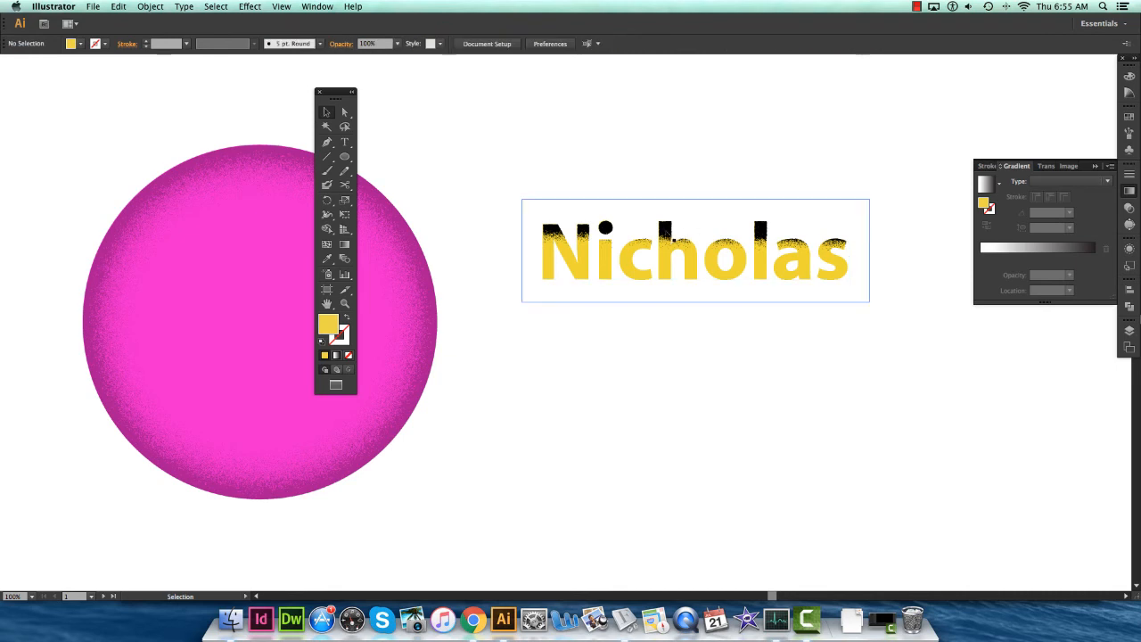
# Set the name's traced grain to Multiply blending at 30% opacity, comparing it with 50%, and deselect it.
pyautogui.click(667, 233)
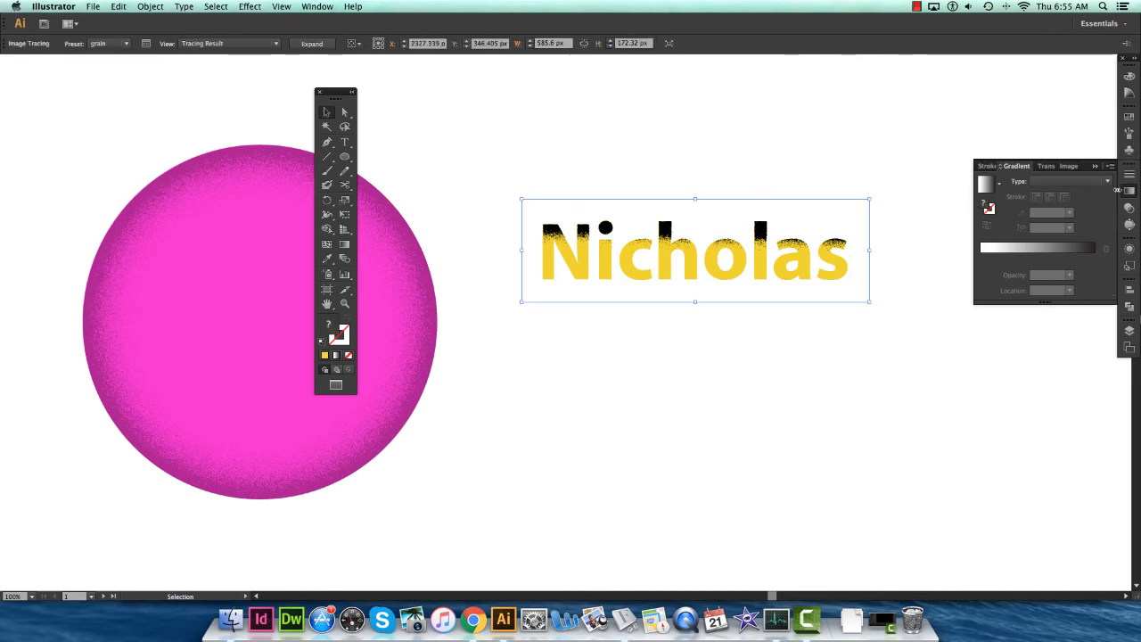
pyautogui.click(1129, 206)
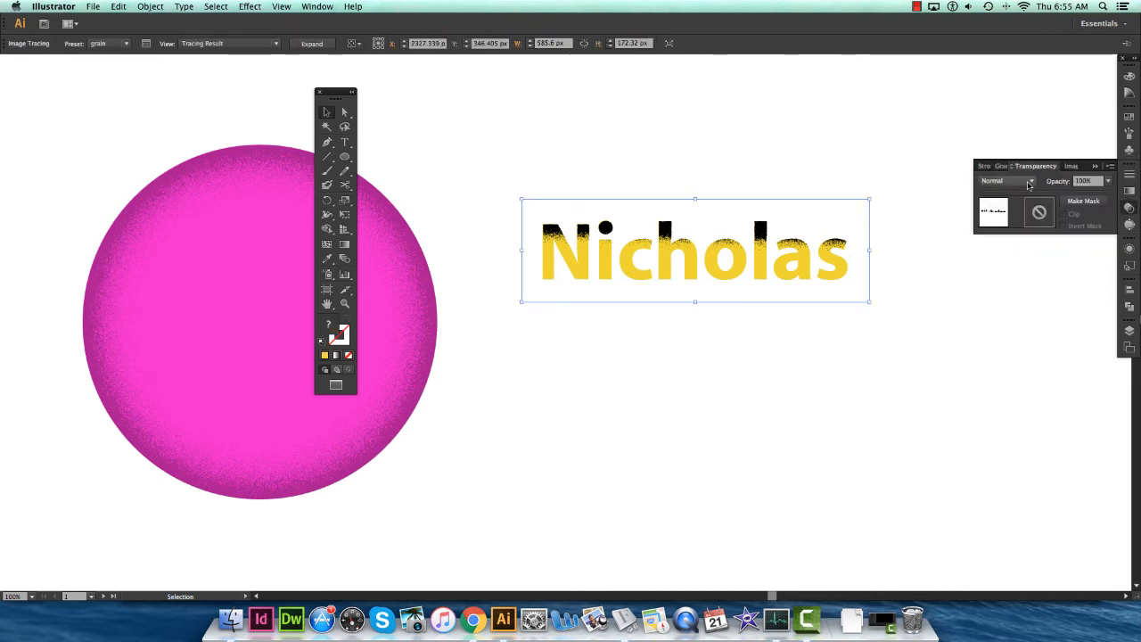
pyautogui.click(1030, 182)
pyautogui.click(1003, 214)
pyautogui.click(1108, 181)
pyautogui.click(1100, 239)
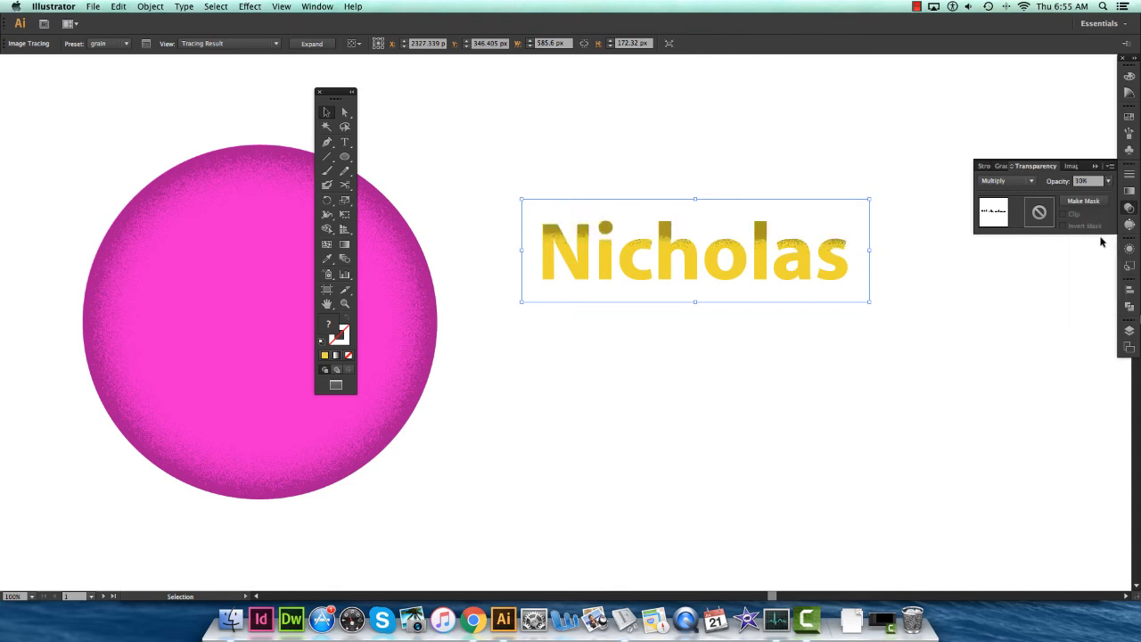
pyautogui.click(1107, 181)
pyautogui.click(1096, 267)
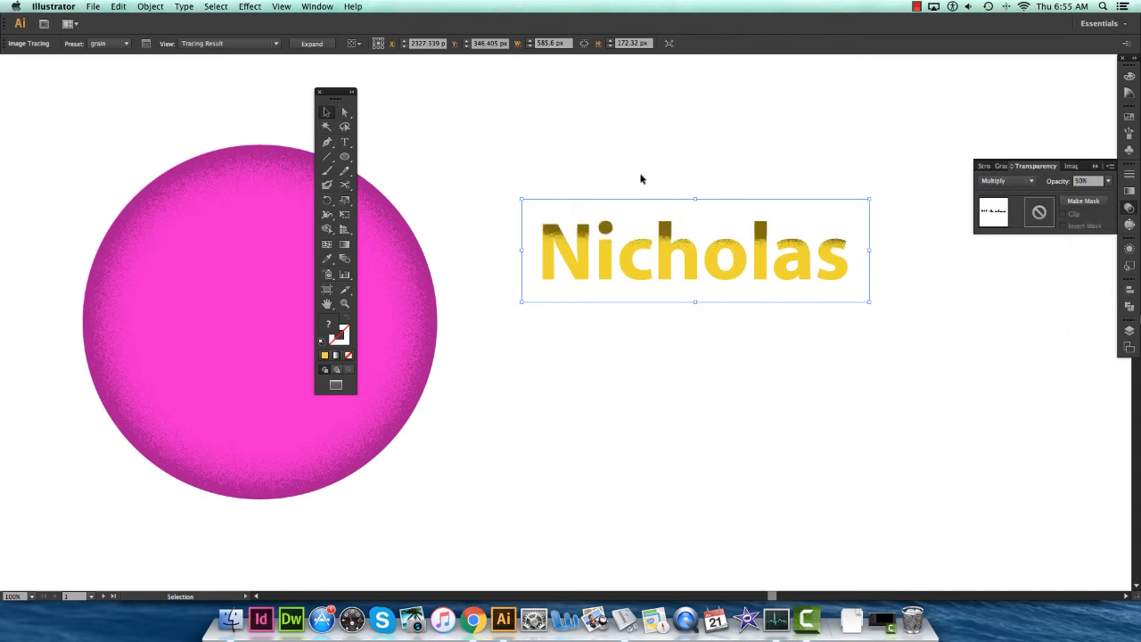
pyautogui.click(1107, 181)
pyautogui.click(1094, 237)
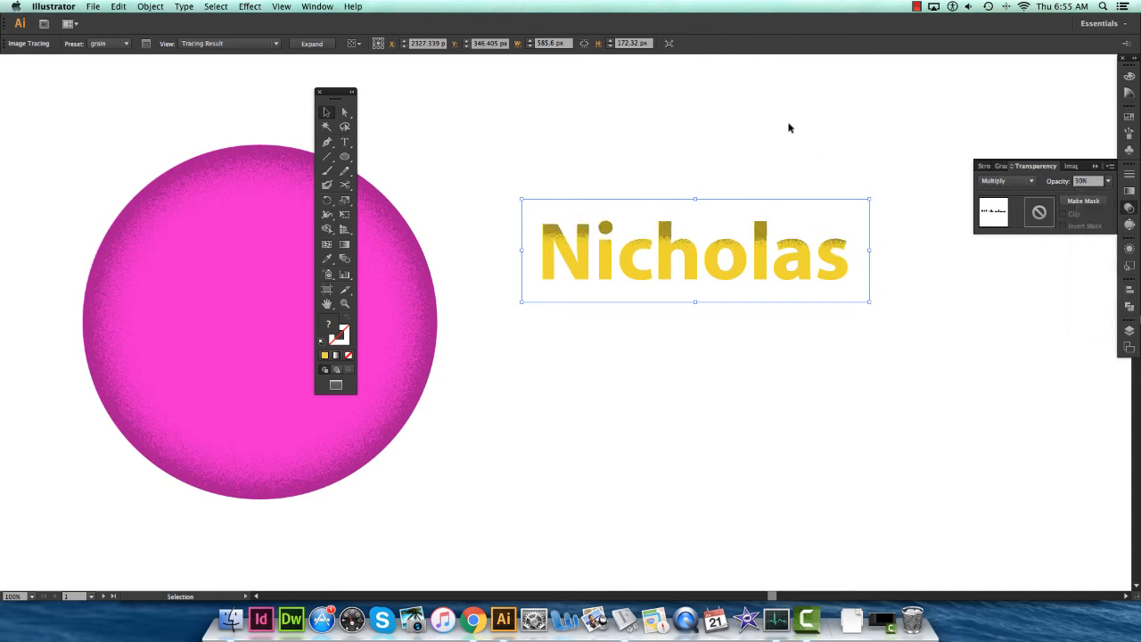
pyautogui.click(760, 104)
# Move the pink circle and the yellow name together to the empty area below the GRAIN artboard.
pyautogui.press('space')
pyautogui.moveTo(663, 138); pyautogui.dragTo(713, 125)
pyautogui.press('super+minus')
pyautogui.press('super+minus')
pyautogui.press('super+minus')
pyautogui.moveTo(643, 213); pyautogui.dragTo(738, 151)
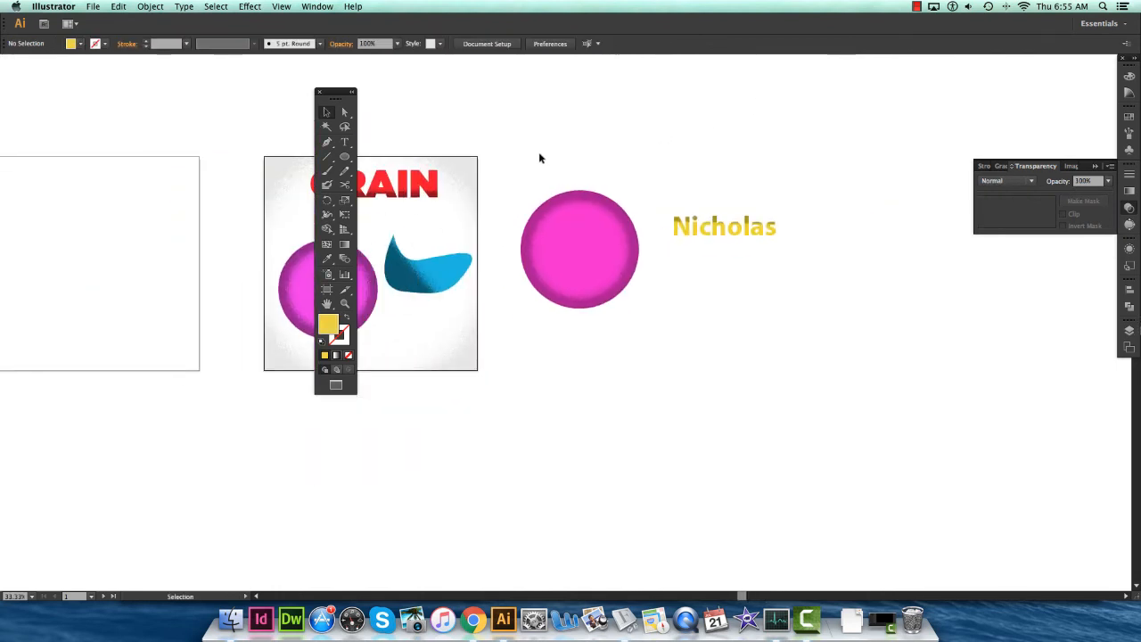
pyautogui.moveTo(501, 141); pyautogui.dragTo(746, 375)
pyautogui.moveTo(672, 273); pyautogui.dragTo(369, 479)
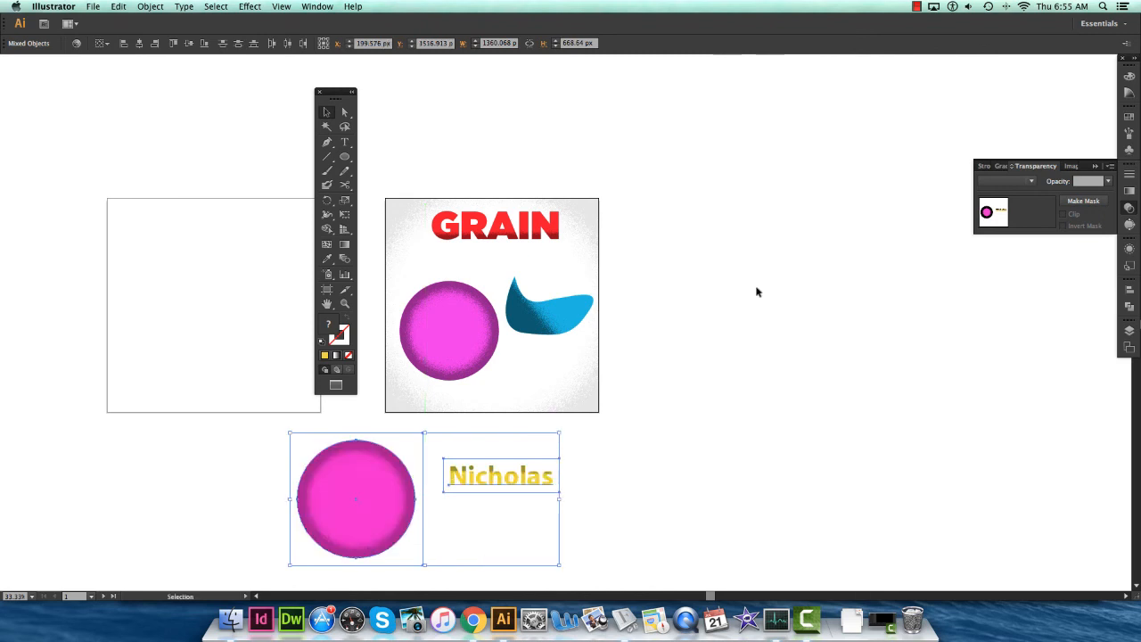
# Make Layer 3 visible and lock its hooded skull artwork.
pyautogui.click(1129, 330)
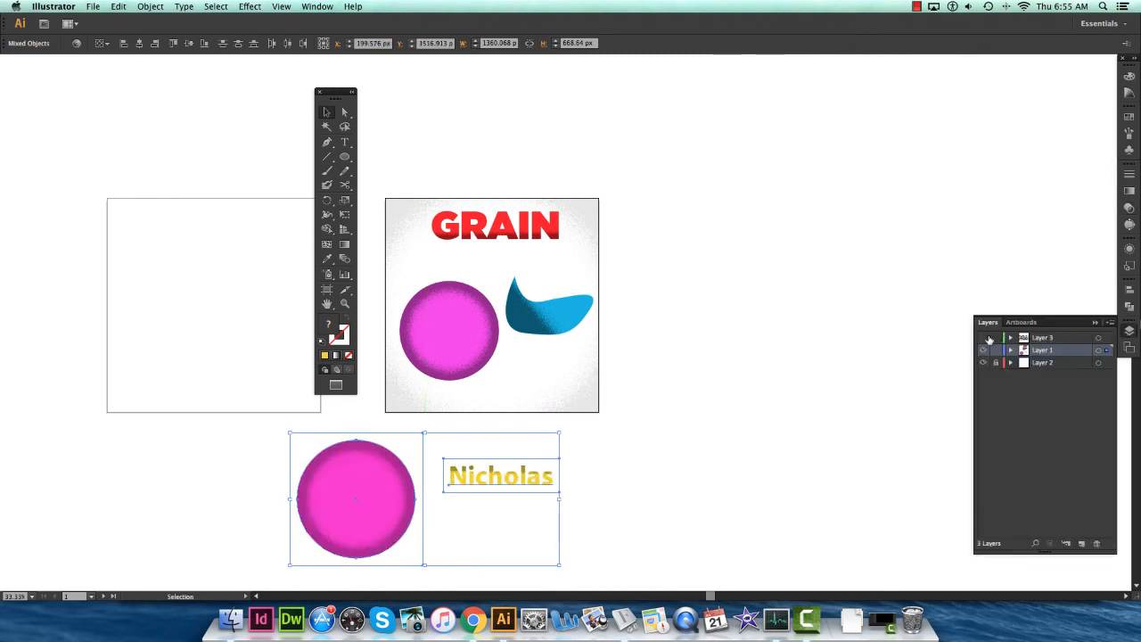
pyautogui.click(983, 349)
pyautogui.click(754, 160)
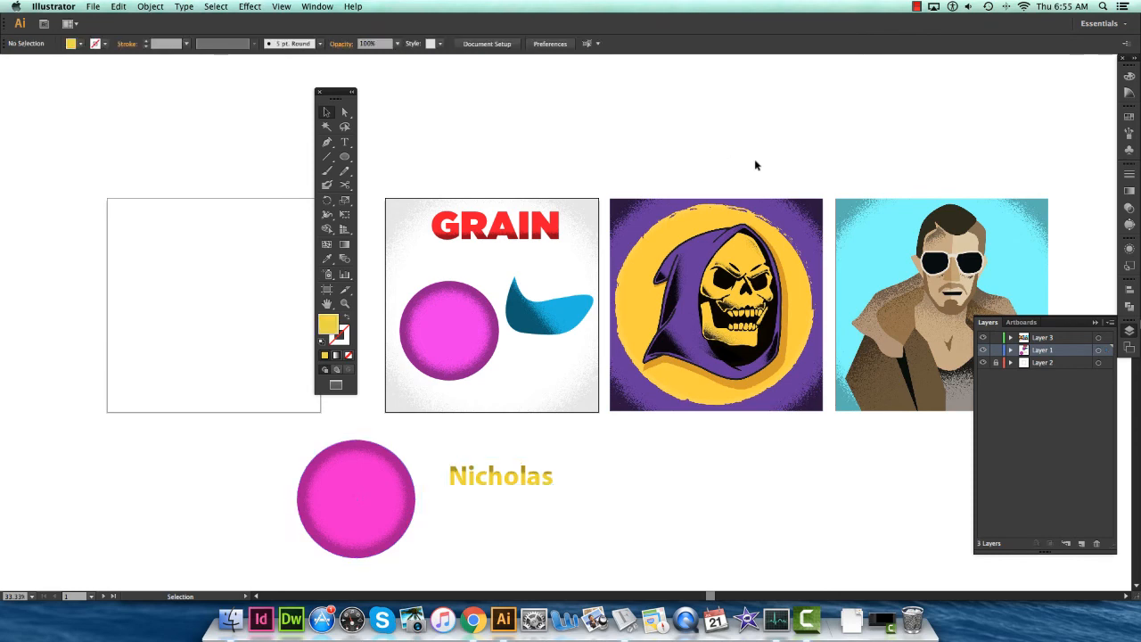
pyautogui.press('super+=')
pyautogui.press('super+=')
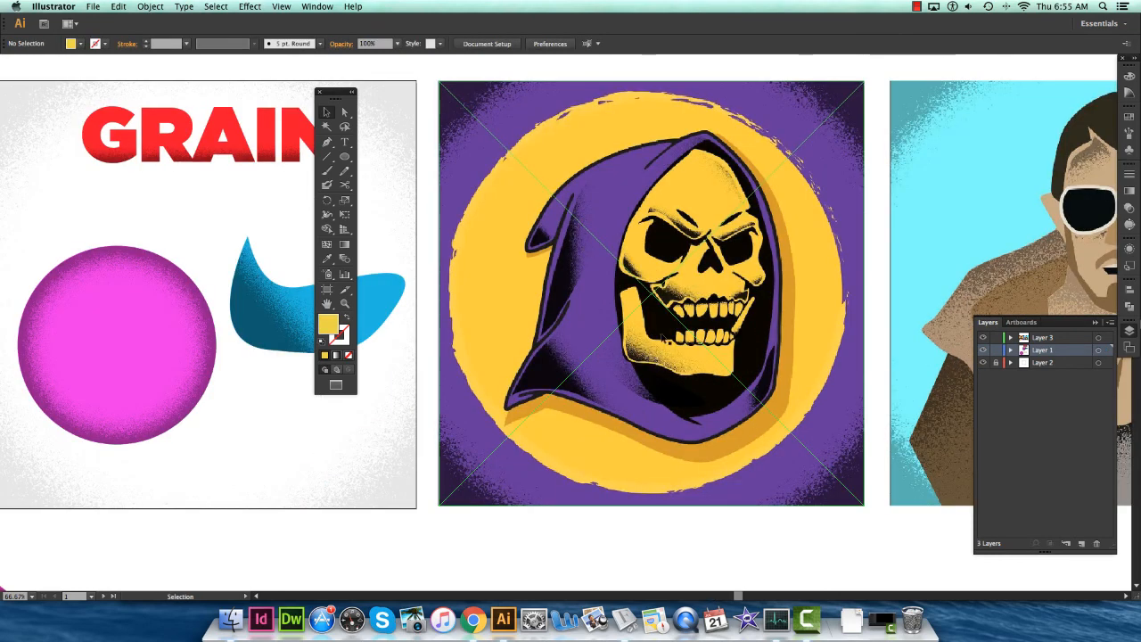
pyautogui.click(585, 500)
pyautogui.press('super+2')
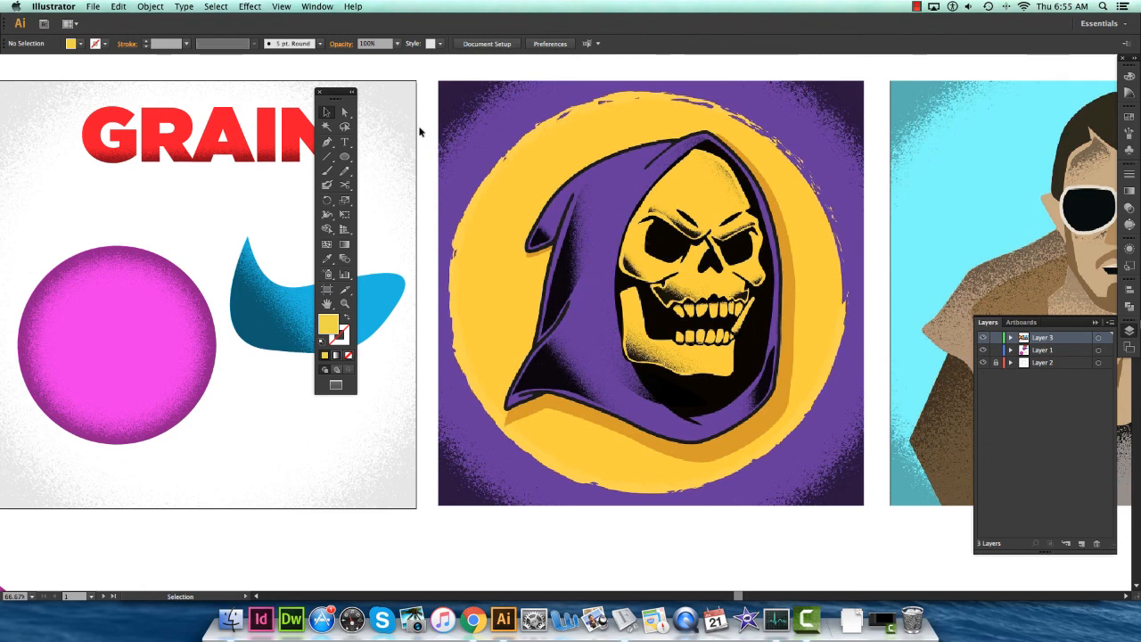
# Examine the grain shading in the GRAIN sample, the hooded skull and the sunglasses portrait.
pyautogui.moveTo(458, 136); pyautogui.dragTo(555, 118)
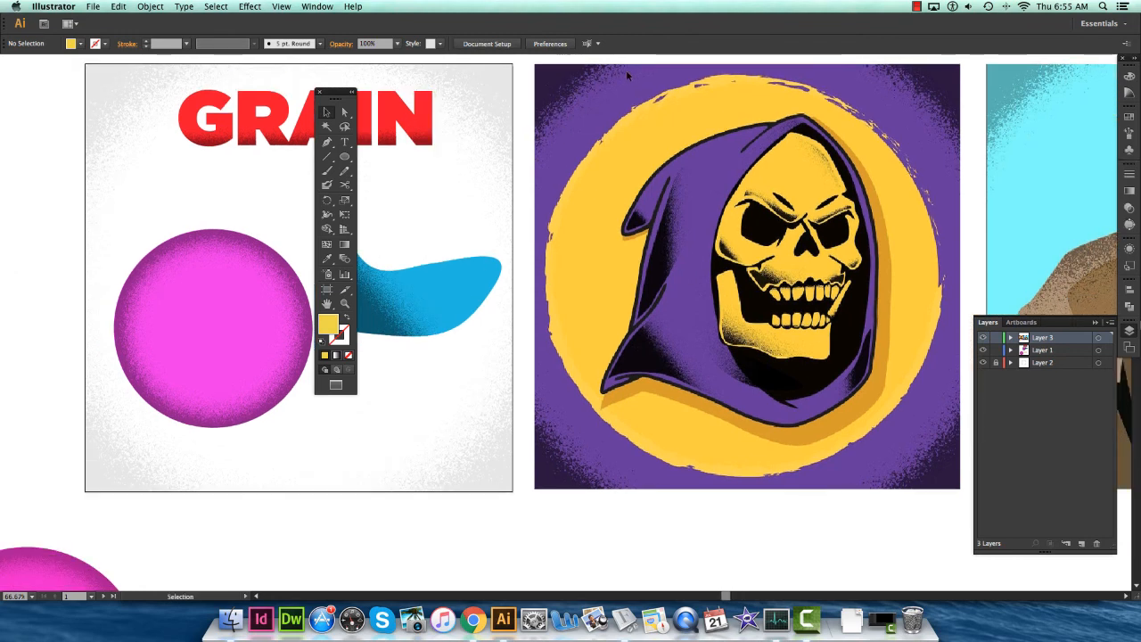
pyautogui.moveTo(950, 148); pyautogui.dragTo(570, 149)
pyautogui.moveTo(950, 120); pyautogui.dragTo(770, 177)
pyautogui.moveTo(581, 147); pyautogui.dragTo(590, 134)
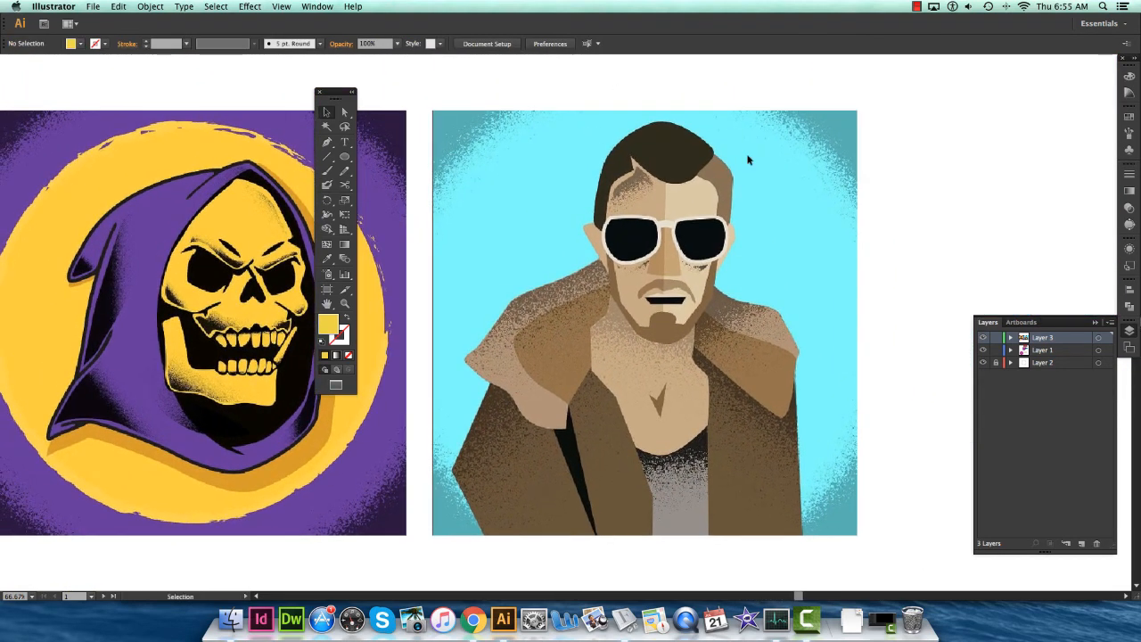